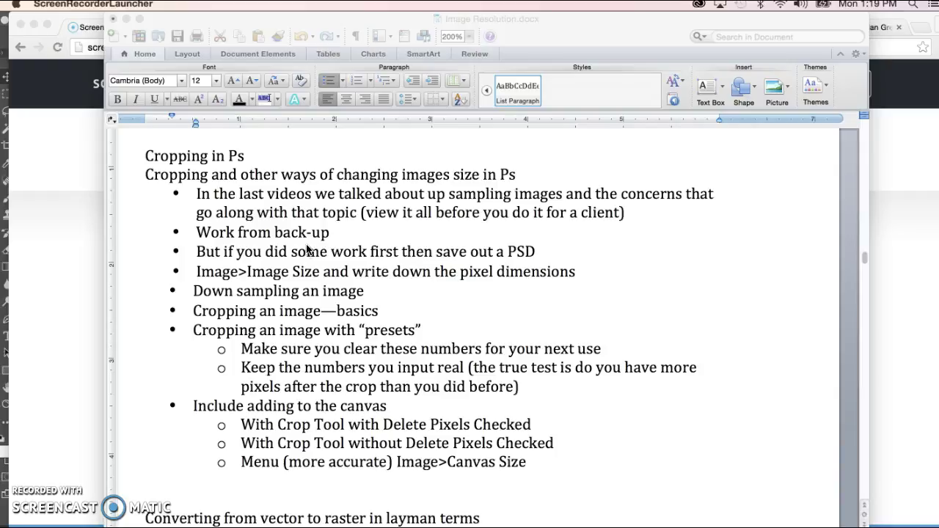
# Switch from the Word notes to Photoshop, where Creek_219 2.jpg is open.
pyautogui.click(307, 264)
pyautogui.press('super+Tab')
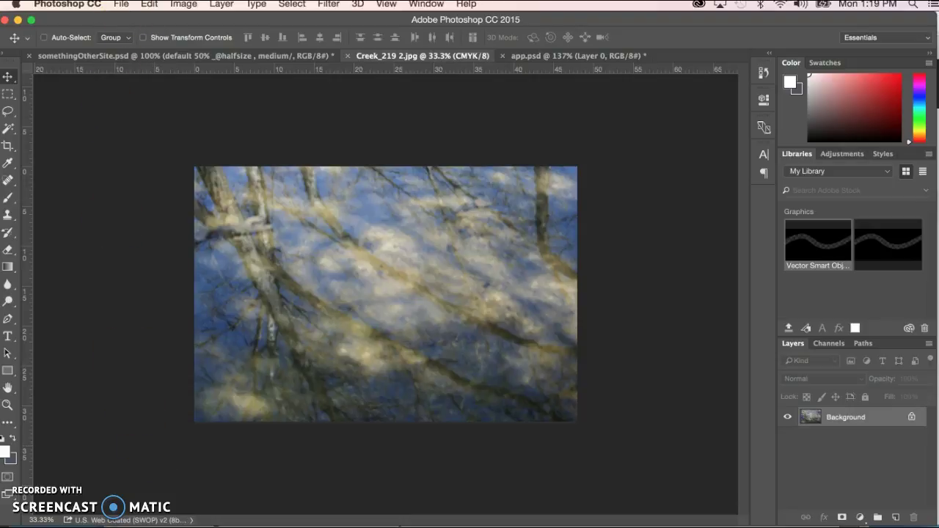
# Try to save Creek_219 2 as a new file in Photoshop (PSD) format.
pyautogui.click(123, 4)
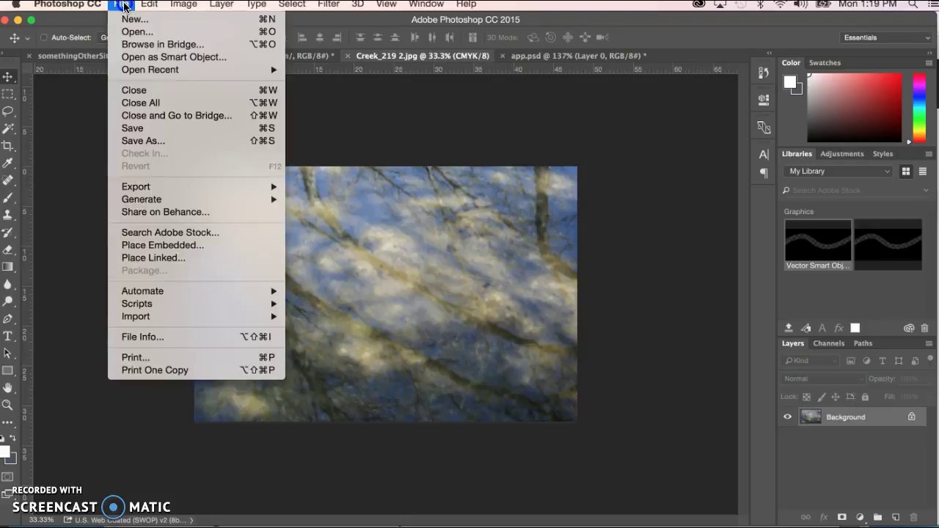
pyautogui.click(144, 145)
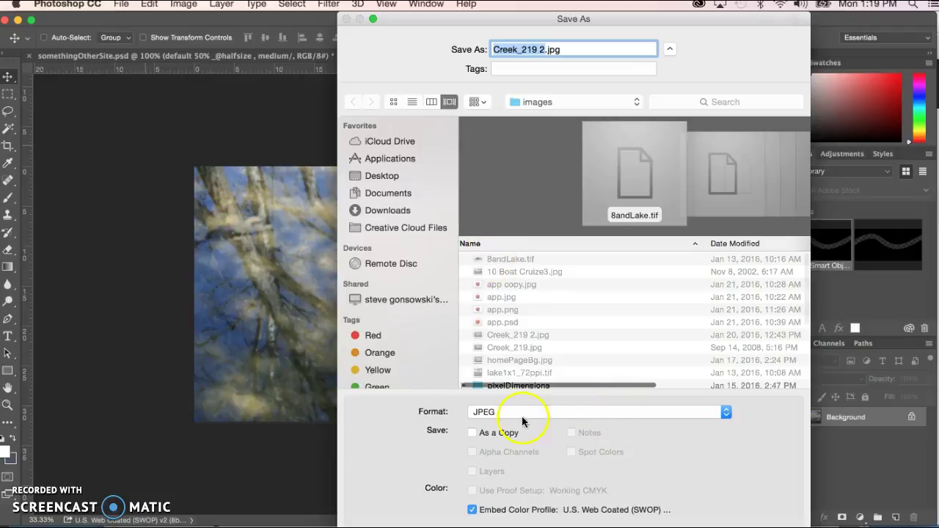
pyautogui.click(724, 413)
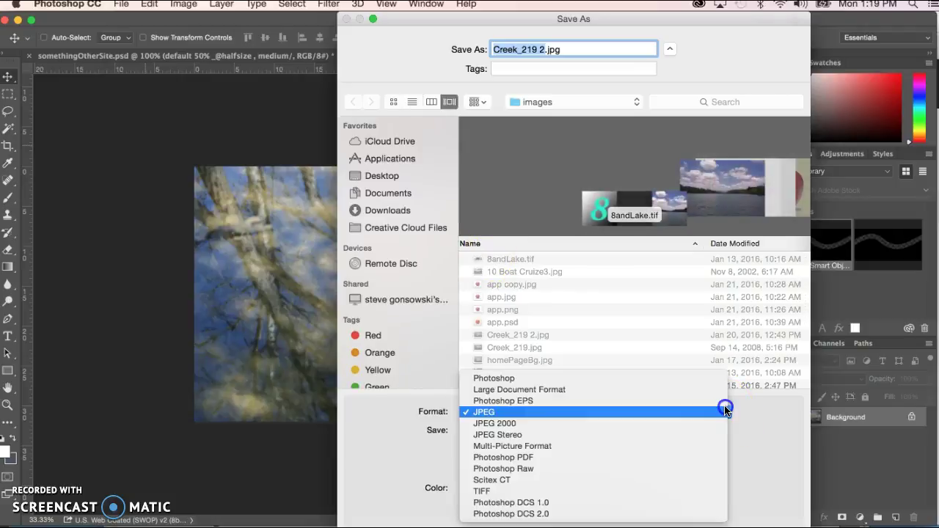
pyautogui.click(565, 378)
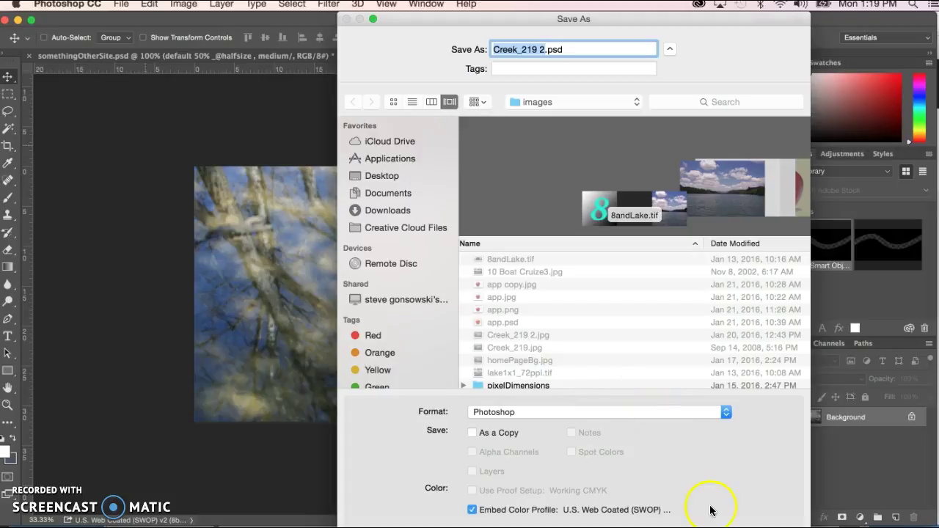
pyautogui.press('Escape')
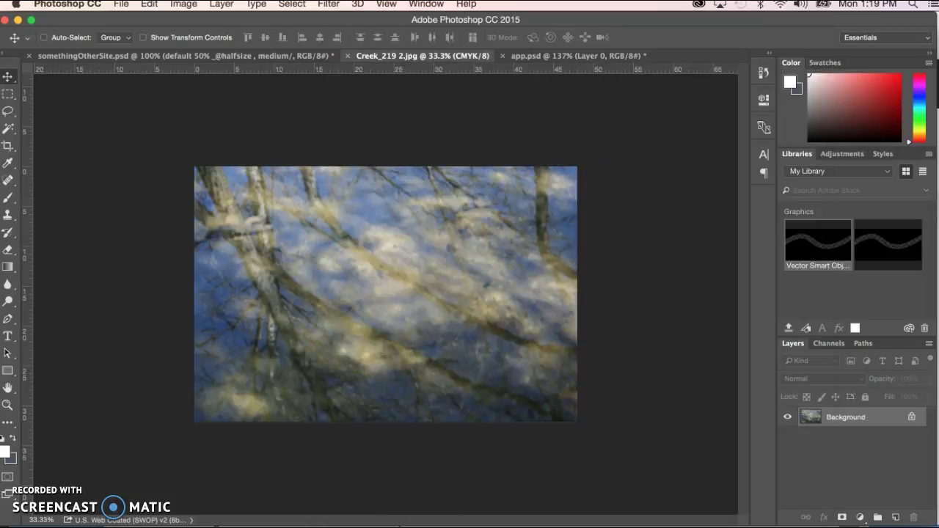
# Check the pixel dimensions of the creek image in the Image Size dialog.
pyautogui.click(122, 193)
pyautogui.click(184, 6)
pyautogui.moveTo(217, 163); pyautogui.dragTo(210, 191)
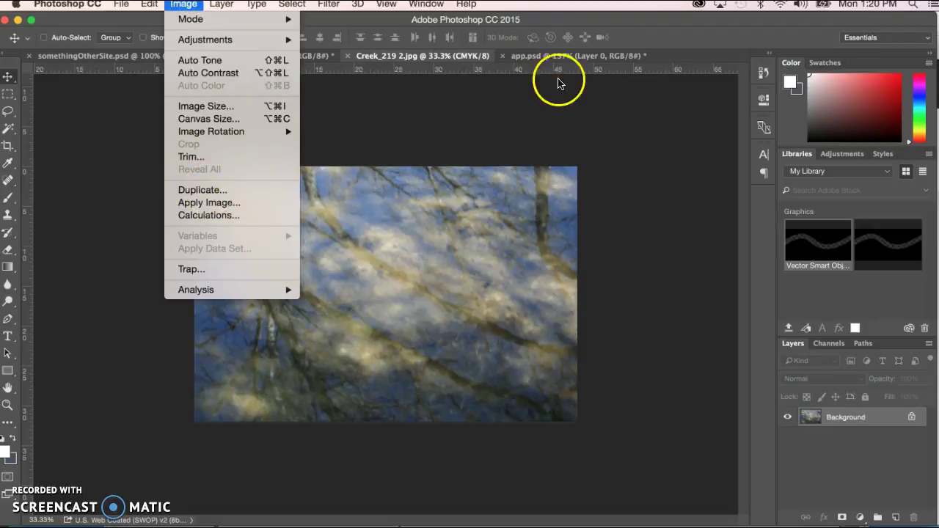
pyautogui.click(371, 132)
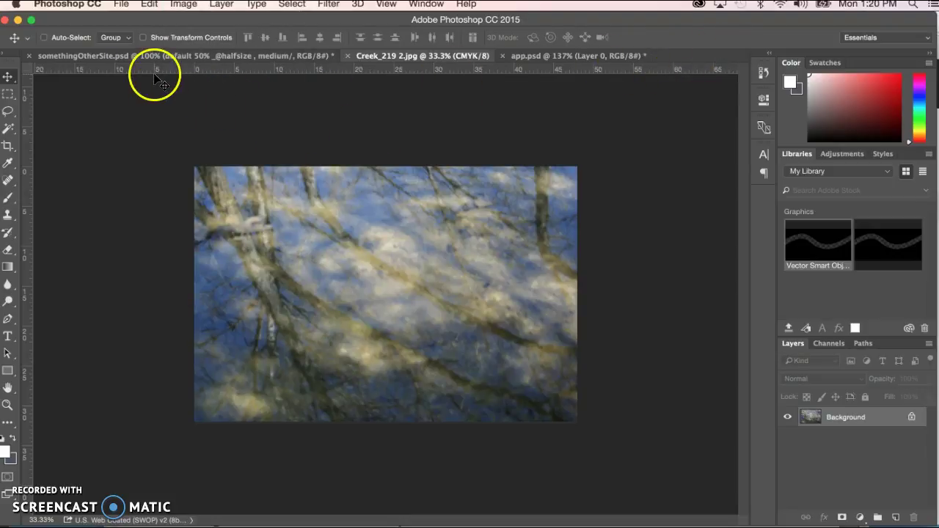
pyautogui.click(185, 8)
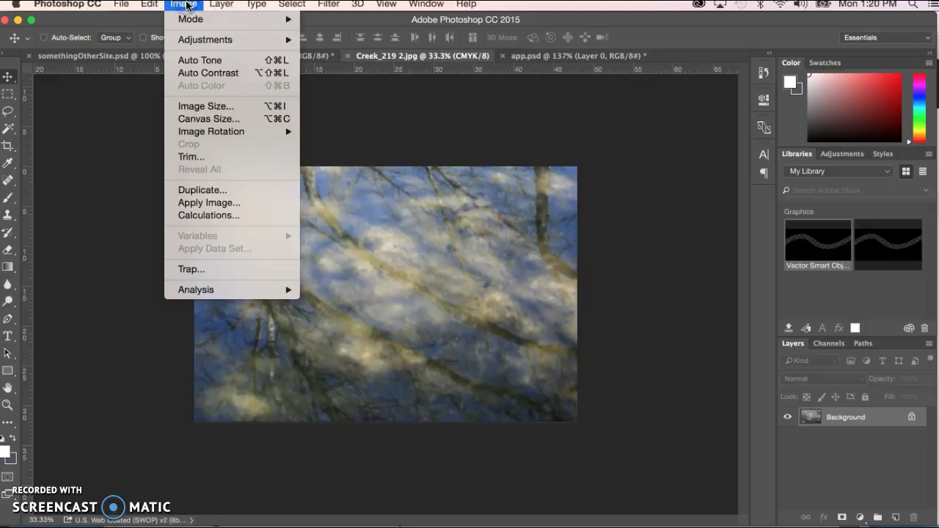
pyautogui.click(192, 106)
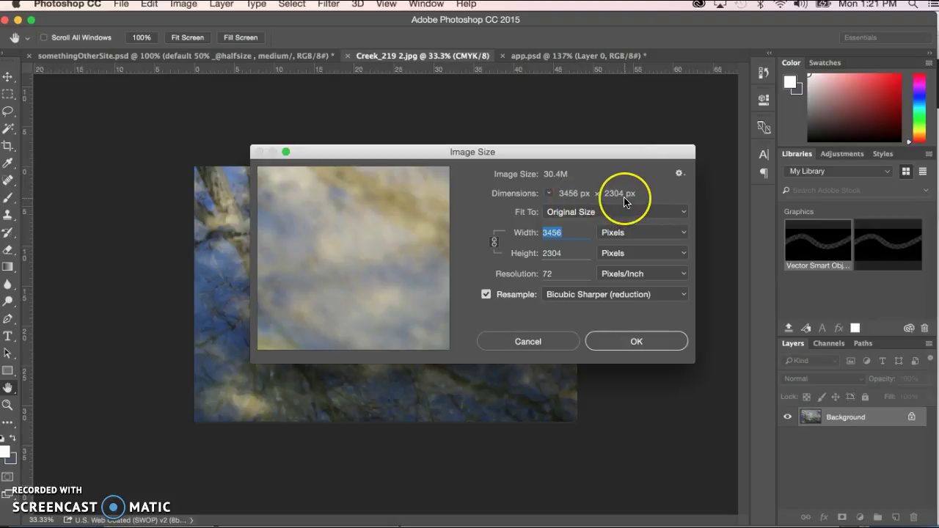
pyautogui.click(656, 335)
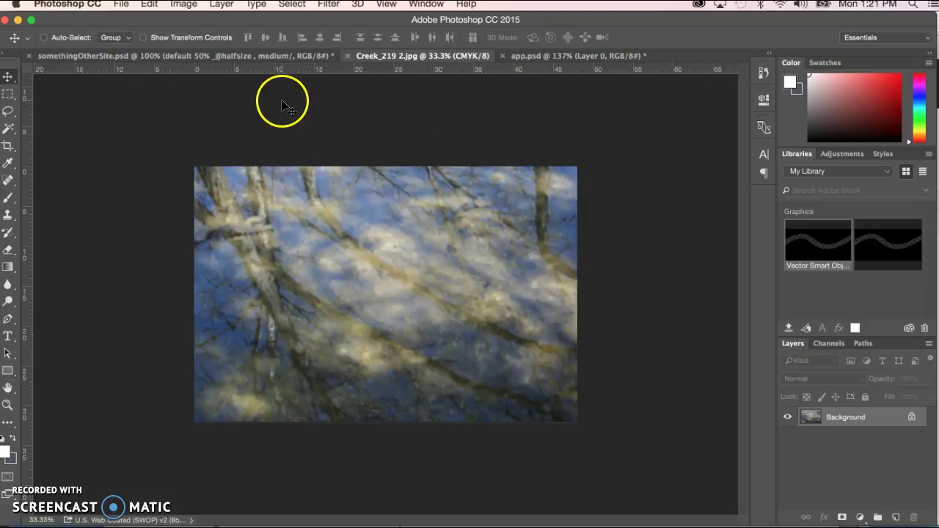
# Try cropping the creek image with the Crop tool, pulling the left and top edges of the crop frame inward.
pyautogui.click(8, 147)
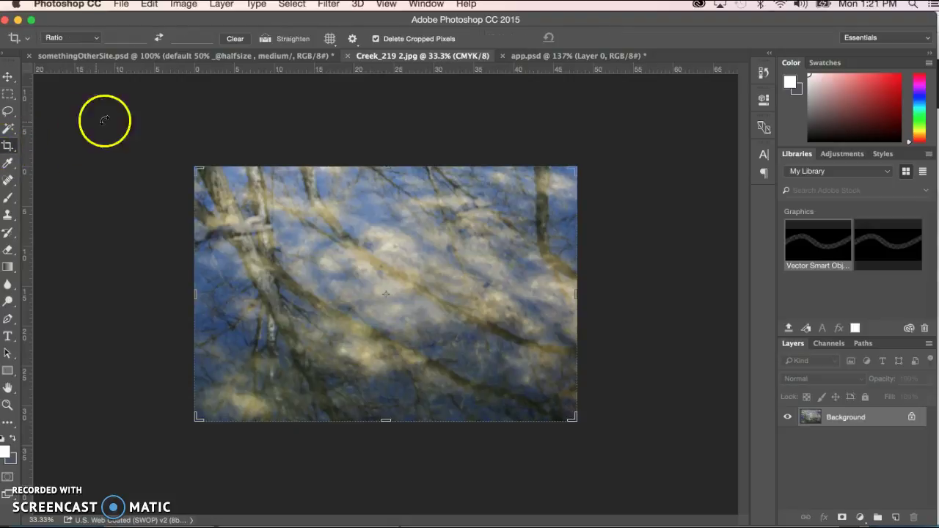
pyautogui.click(548, 41)
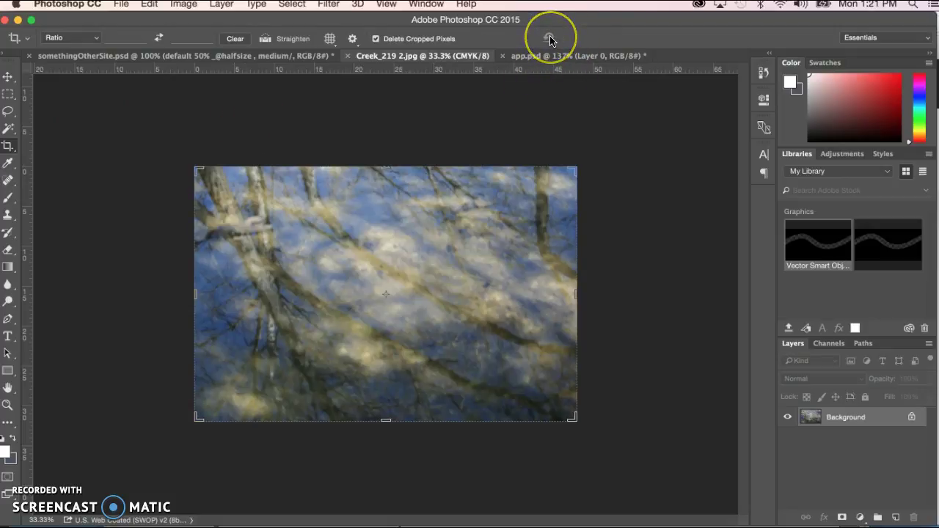
pyautogui.click(549, 38)
pyautogui.click(127, 39)
pyautogui.click(128, 37)
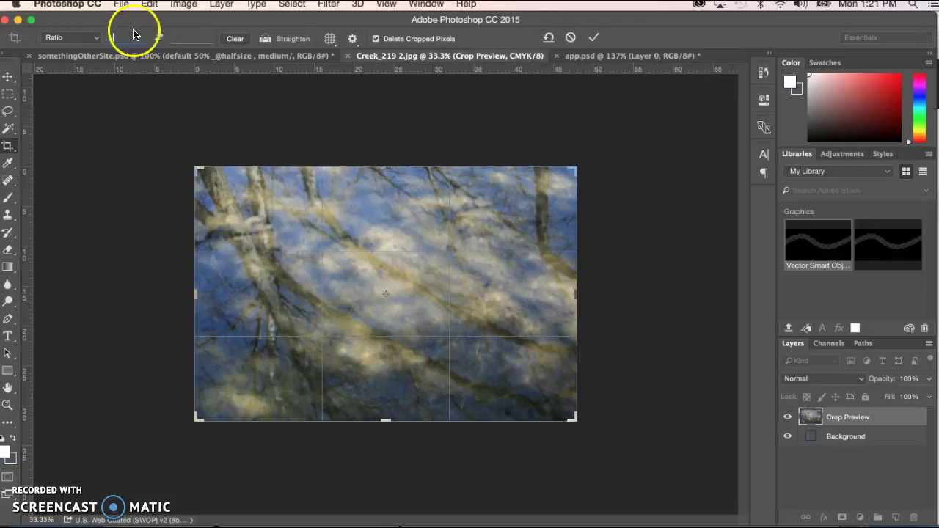
pyautogui.click(549, 39)
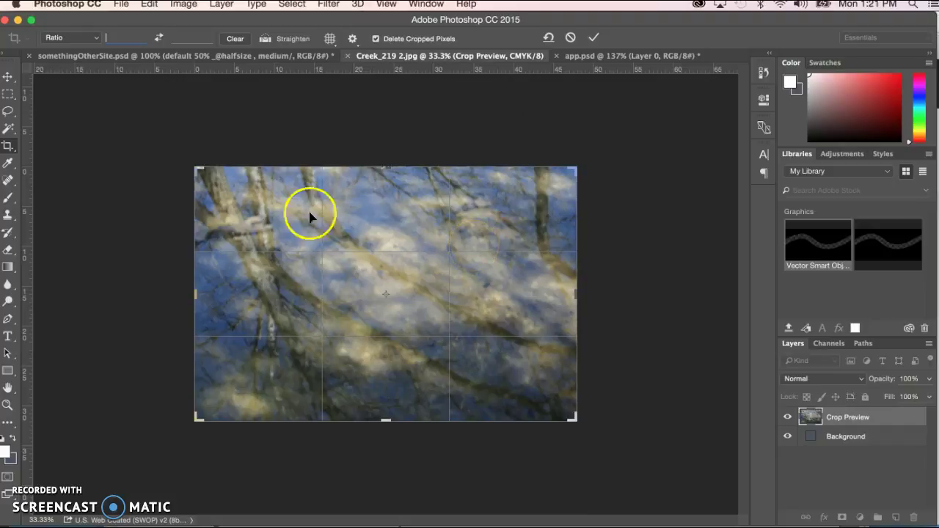
pyautogui.moveTo(195, 295); pyautogui.dragTo(239, 297)
pyautogui.moveTo(384, 168); pyautogui.dragTo(384, 189)
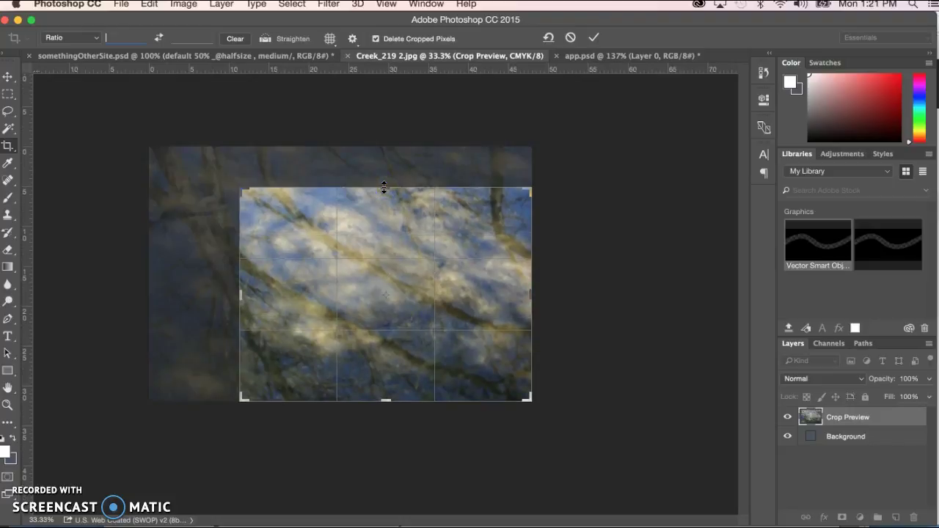
pyautogui.press('Escape')
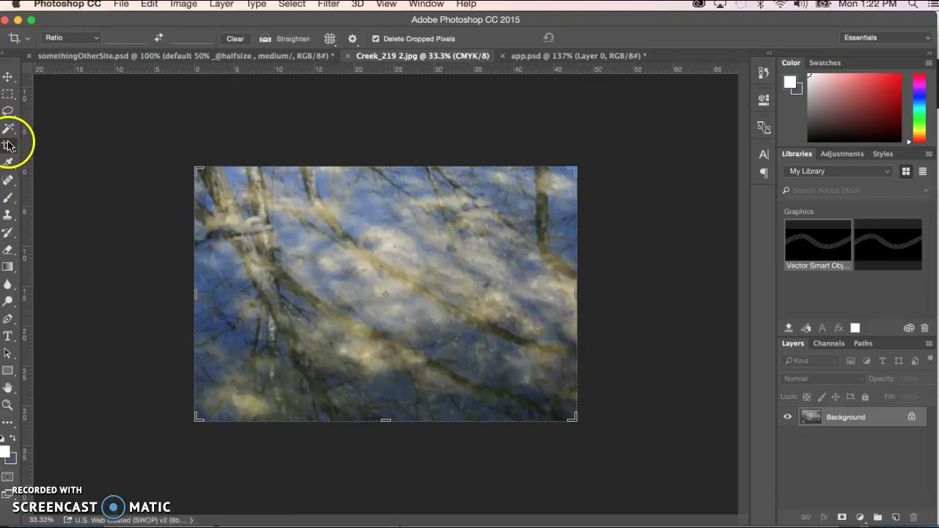
# Crop the image to a wide area of about 2239 × 931 px in its upper part and check the new image size.
pyautogui.moveTo(237, 204); pyautogui.dragTo(483, 306)
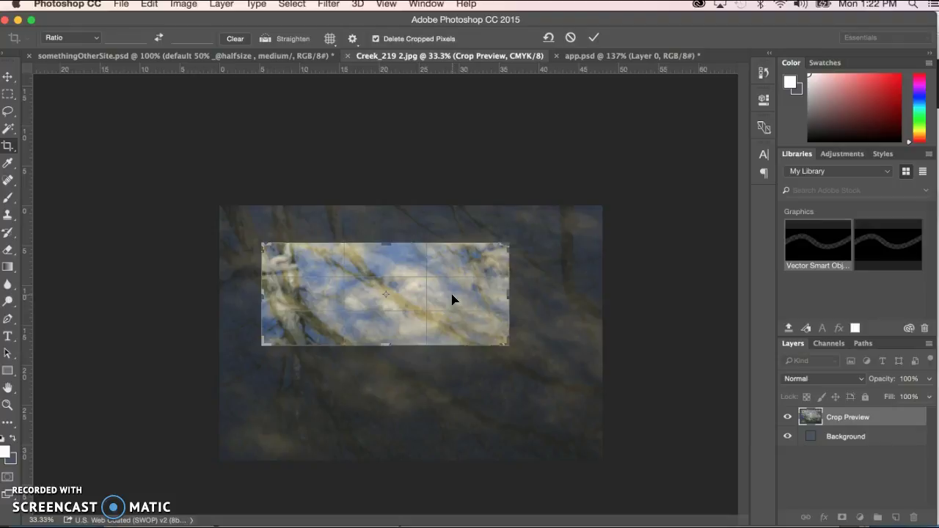
pyautogui.press('Return')
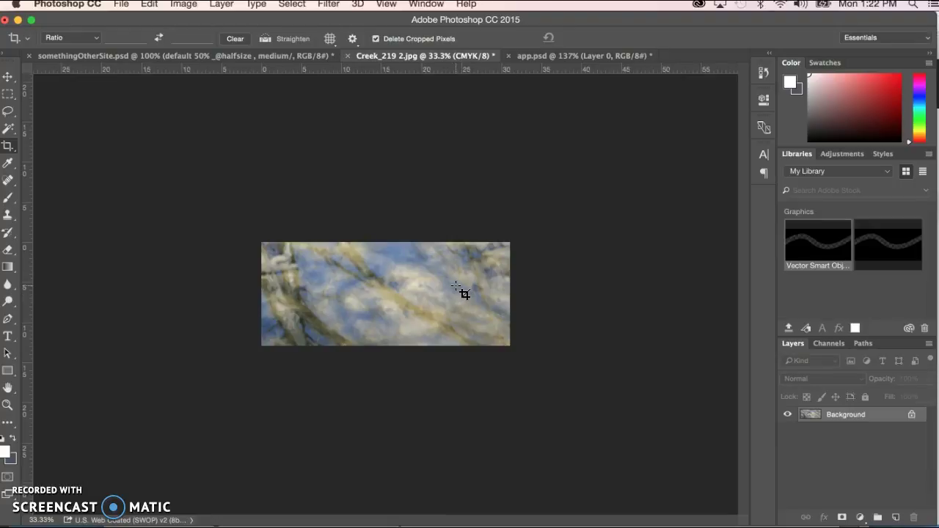
pyautogui.click(183, 5)
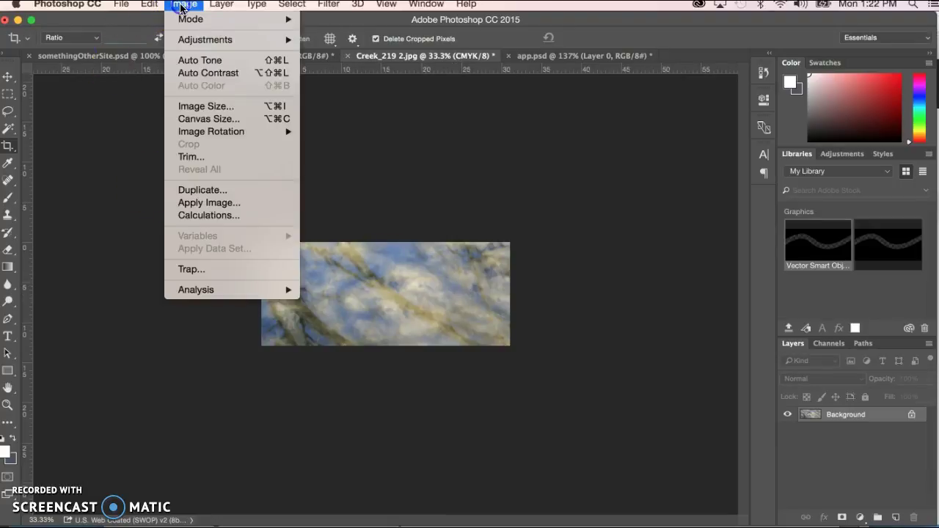
pyautogui.click(196, 104)
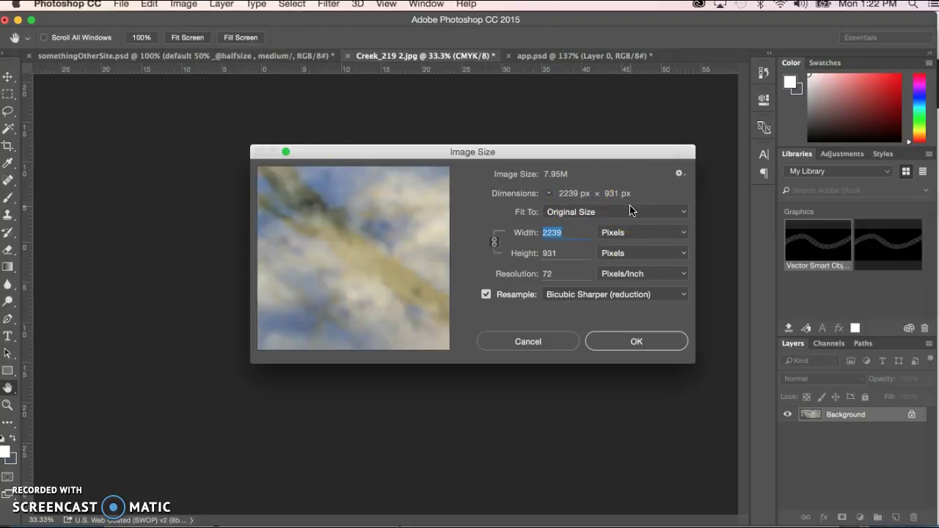
pyautogui.click(526, 342)
pyautogui.press('c')
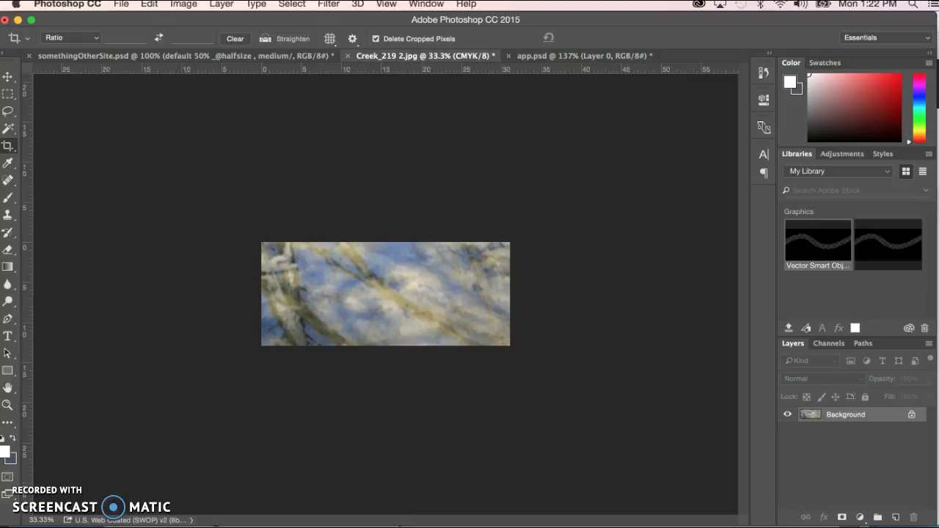
# Undo the last crop of the creek image.
pyautogui.click(68, 515)
pyautogui.click(132, 128)
pyautogui.click(148, 4)
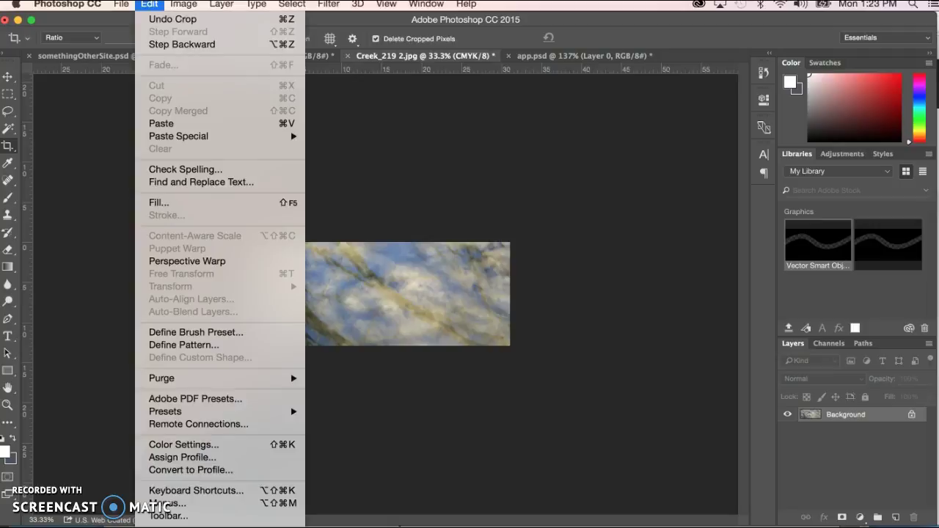
pyautogui.click(155, 18)
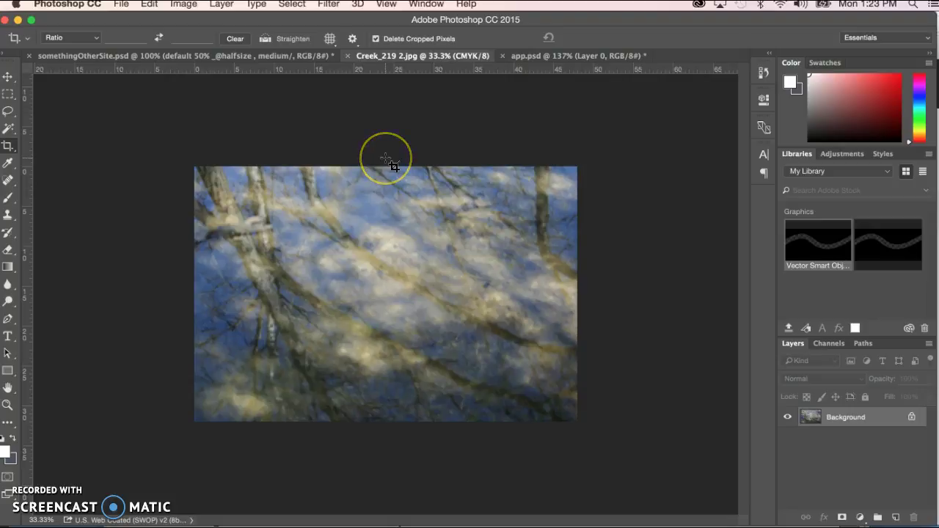
pyautogui.click(411, 139)
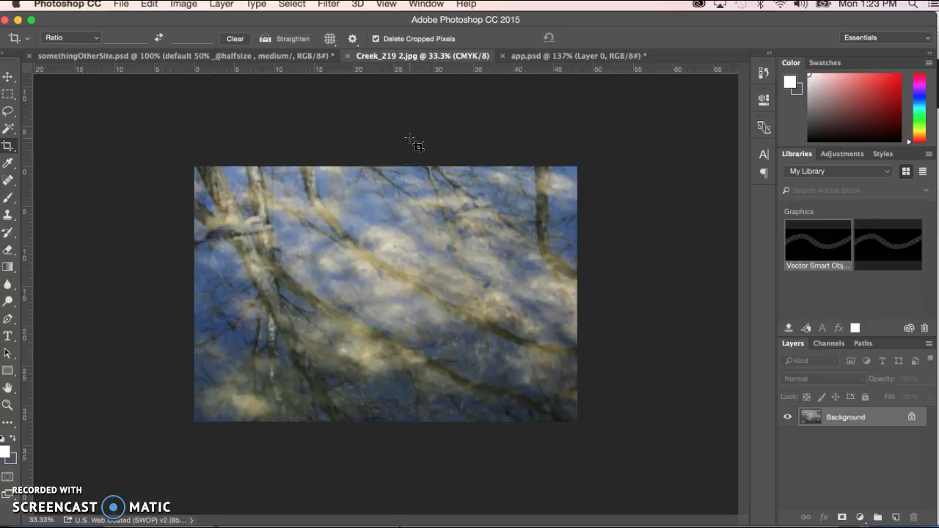
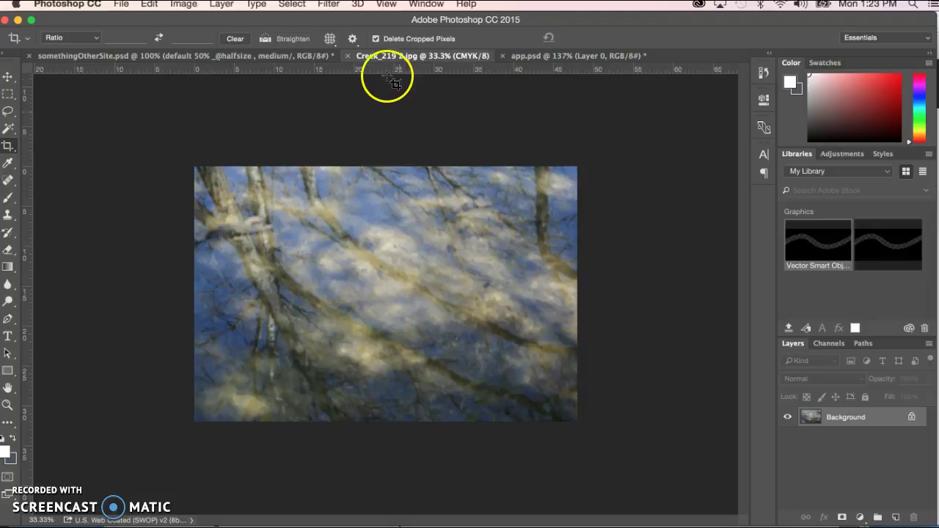
# Turn off Delete Cropped Pixels and crop the image to a small wide rectangle over the branch and clouds.
pyautogui.click(376, 39)
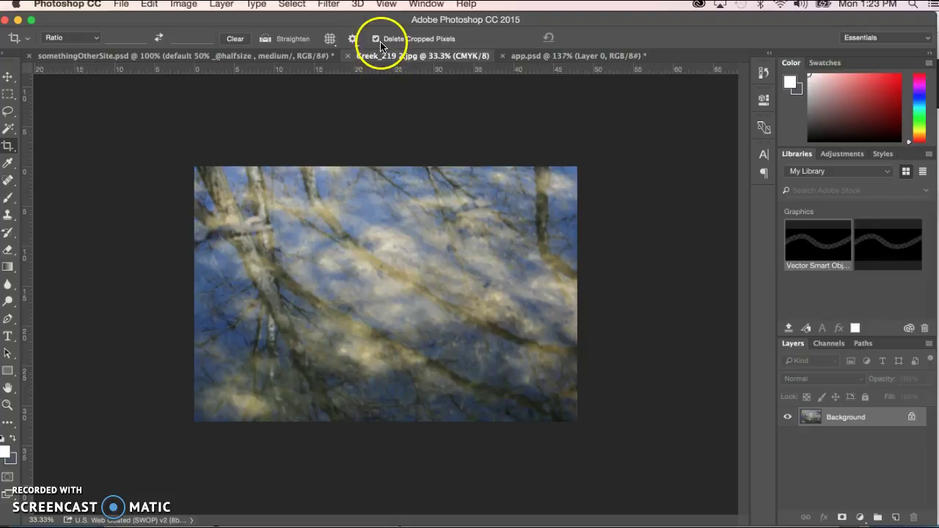
pyautogui.click(375, 39)
pyautogui.click(397, 130)
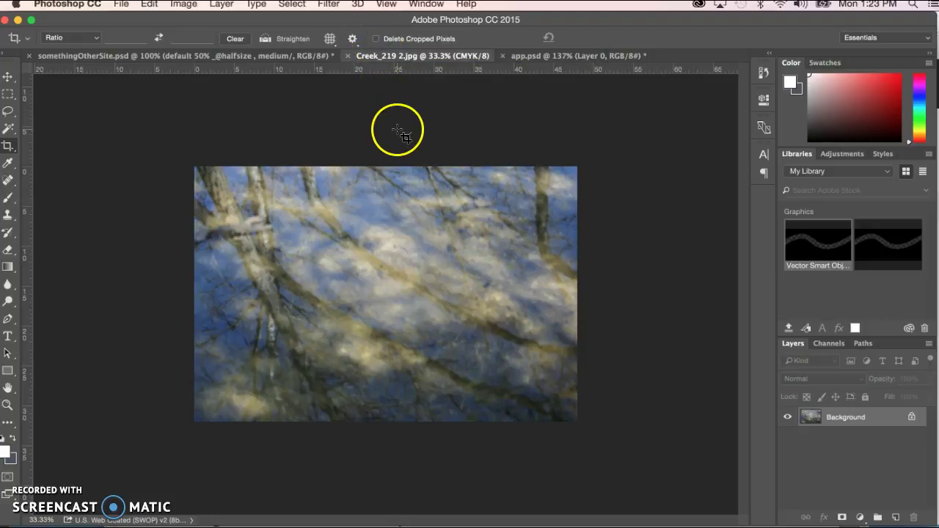
pyautogui.moveTo(220, 189); pyautogui.dragTo(422, 268)
pyautogui.click(417, 295)
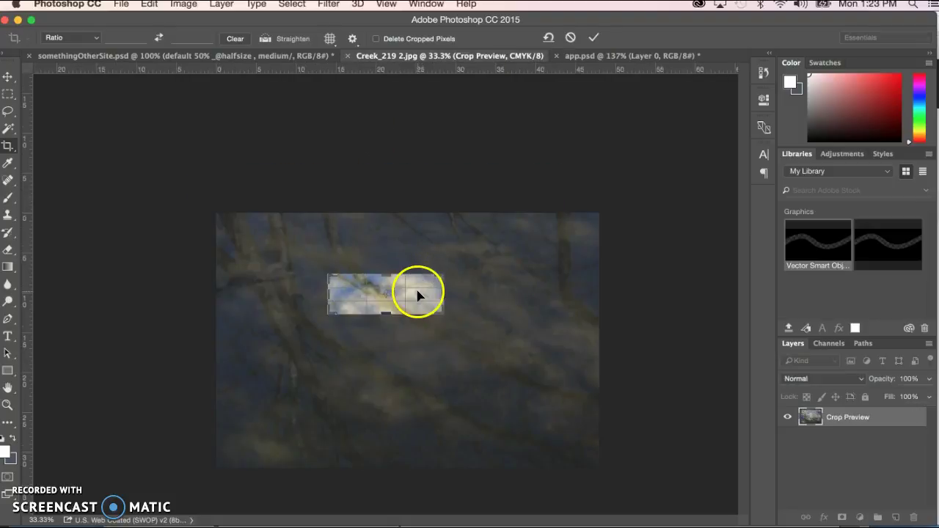
pyautogui.click(416, 292)
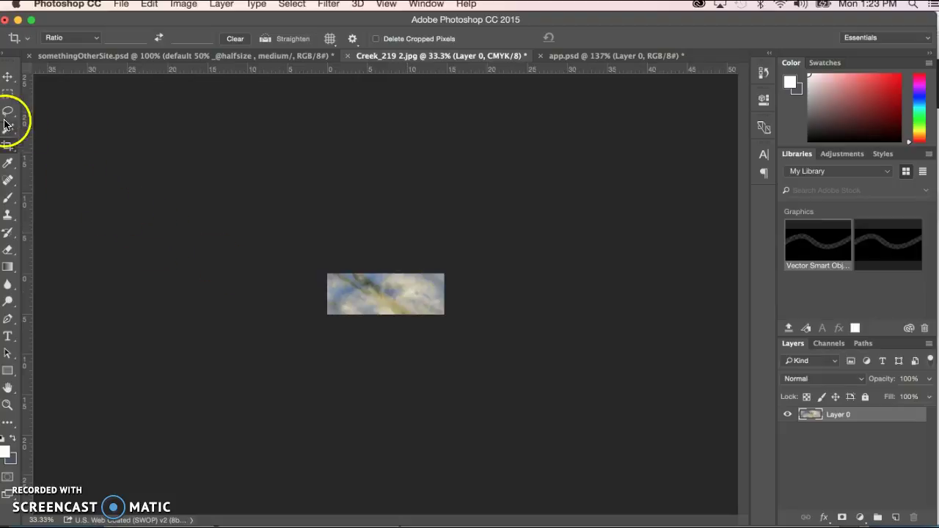
# Try extending the crop frame's top and left edges outward to bring back the hidden pixels.
pyautogui.click(6, 145)
pyautogui.moveTo(386, 275); pyautogui.dragTo(387, 245)
pyautogui.moveTo(326, 294); pyautogui.dragTo(279, 294)
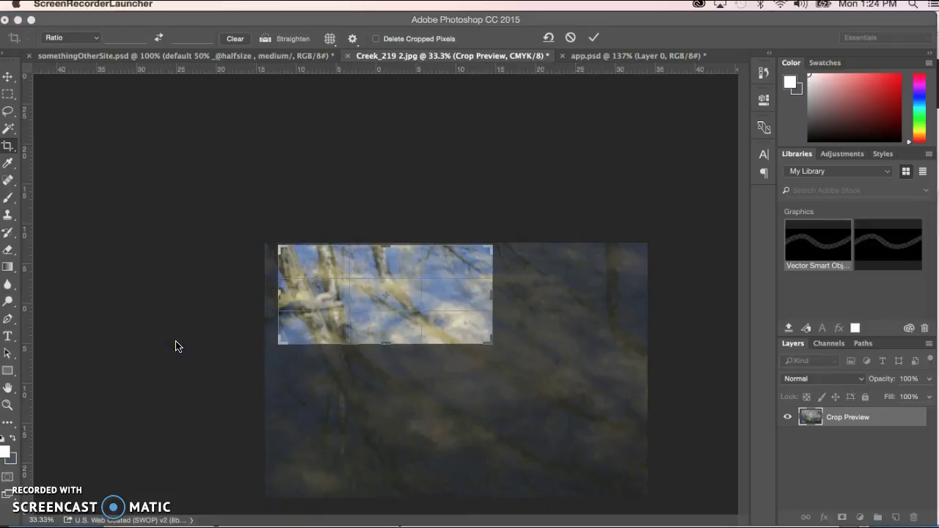
pyautogui.click(187, 346)
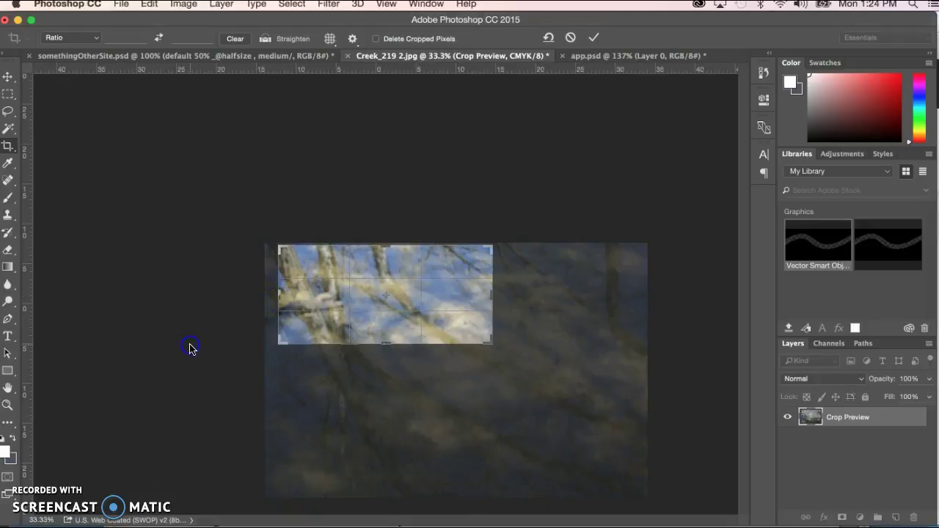
pyautogui.press('Return')
pyautogui.click(230, 318)
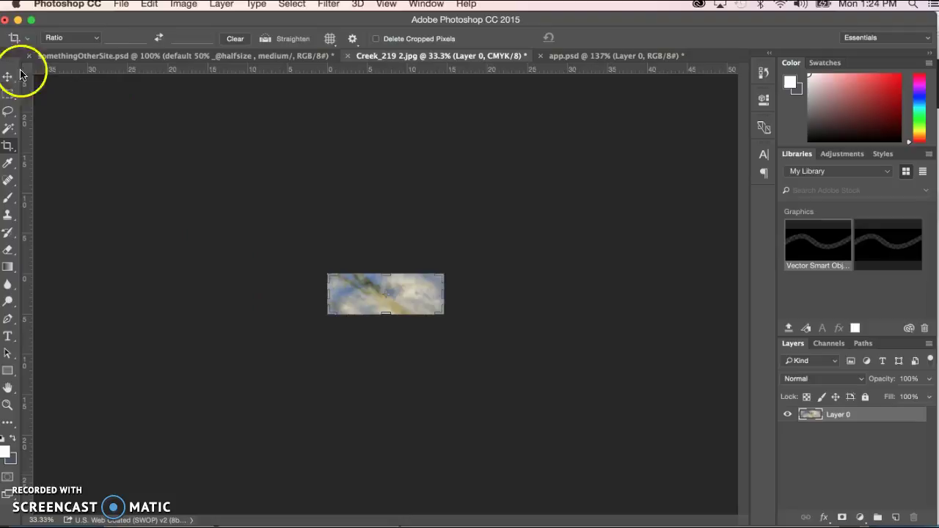
pyautogui.click(149, 5)
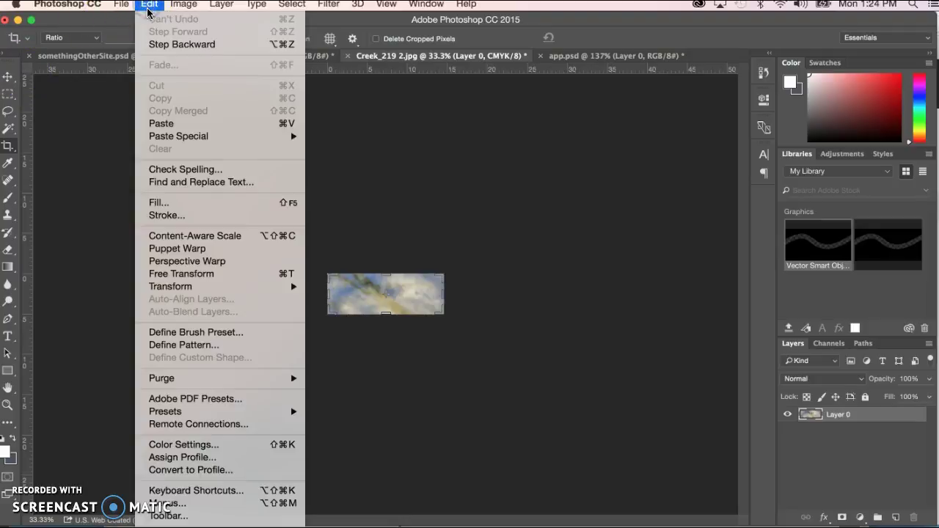
pyautogui.click(90, 213)
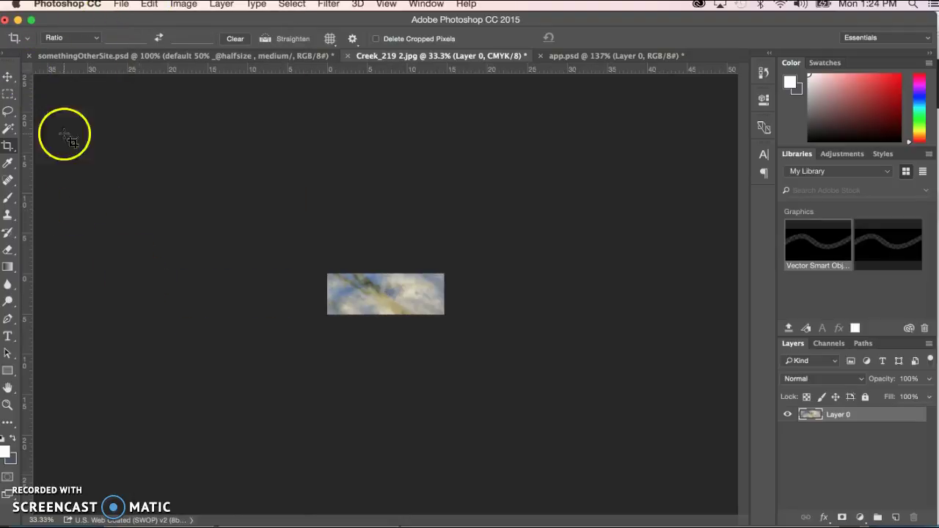
# Revert the creek image to its saved version and turn Delete Cropped Pixels back on.
pyautogui.click(121, 4)
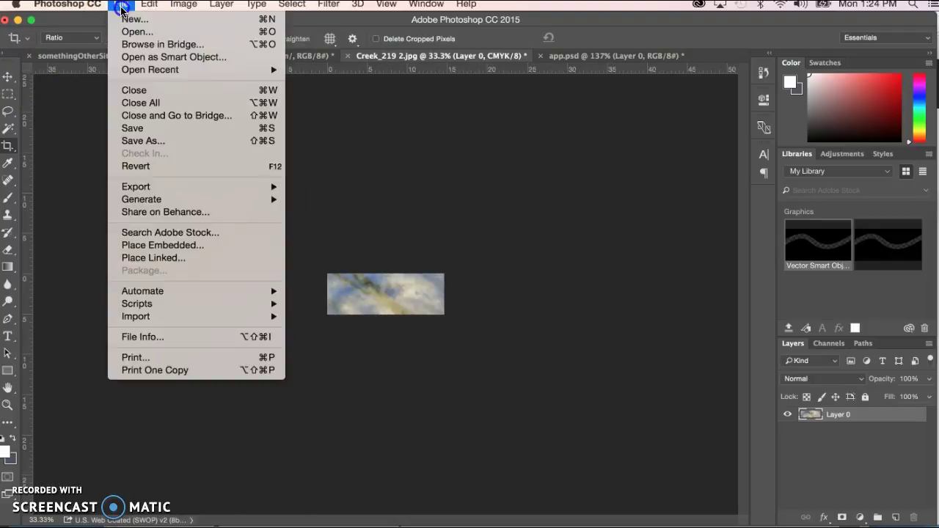
pyautogui.click(145, 168)
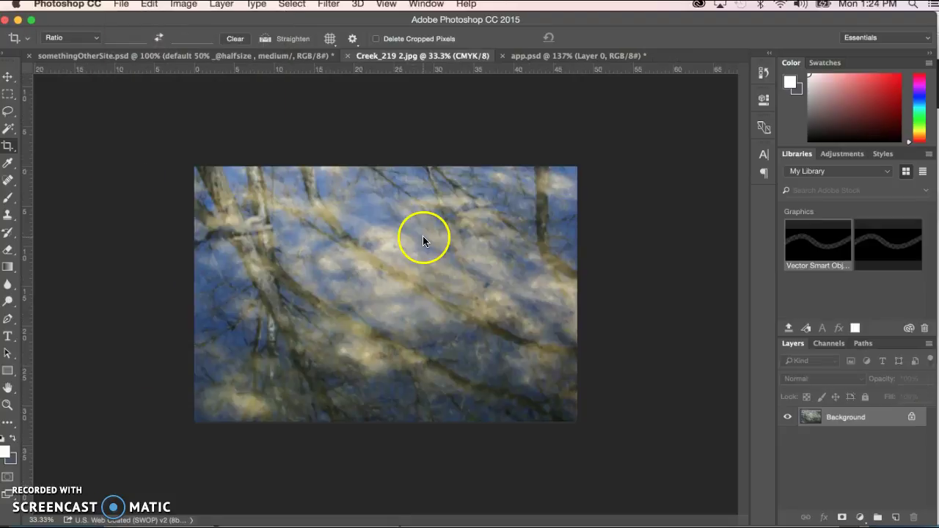
pyautogui.click(376, 40)
pyautogui.click(369, 123)
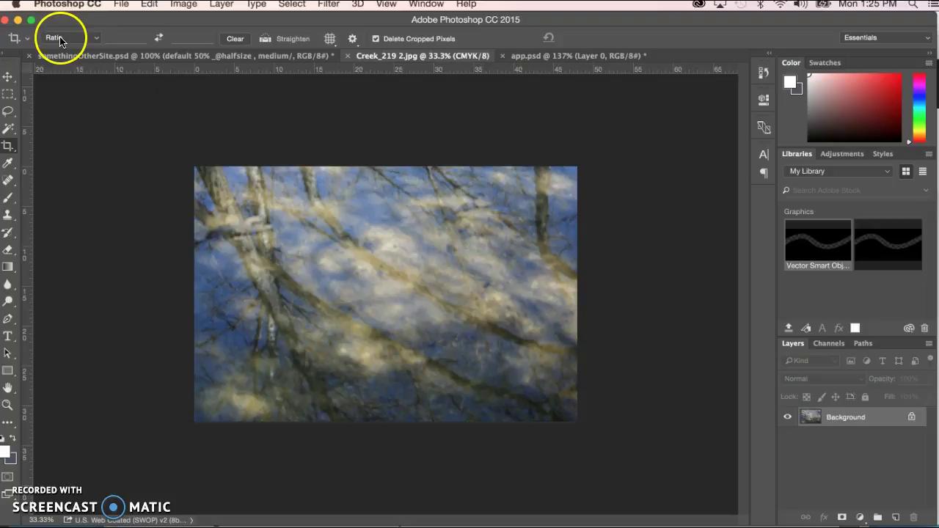
# Switch the crop setting to W x H x Resolution and set the width to 600 px.
pyautogui.click(100, 41)
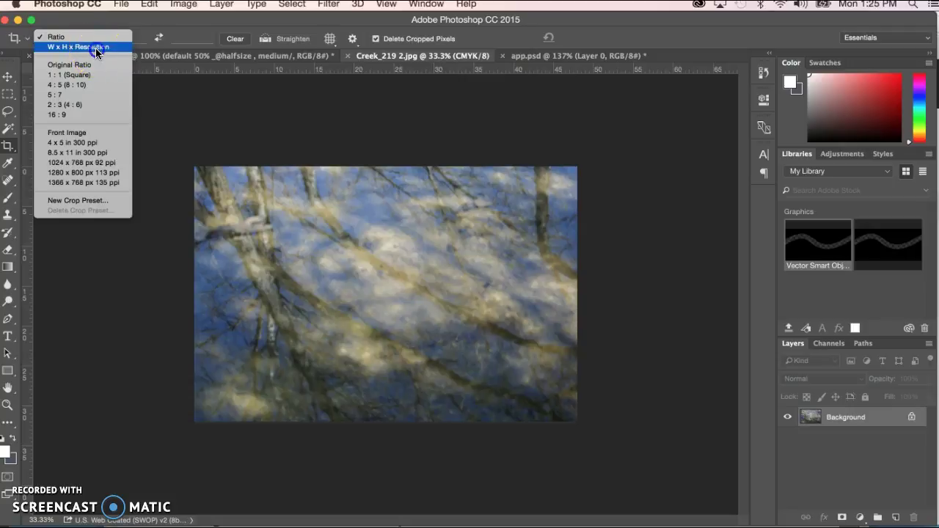
pyautogui.click(96, 48)
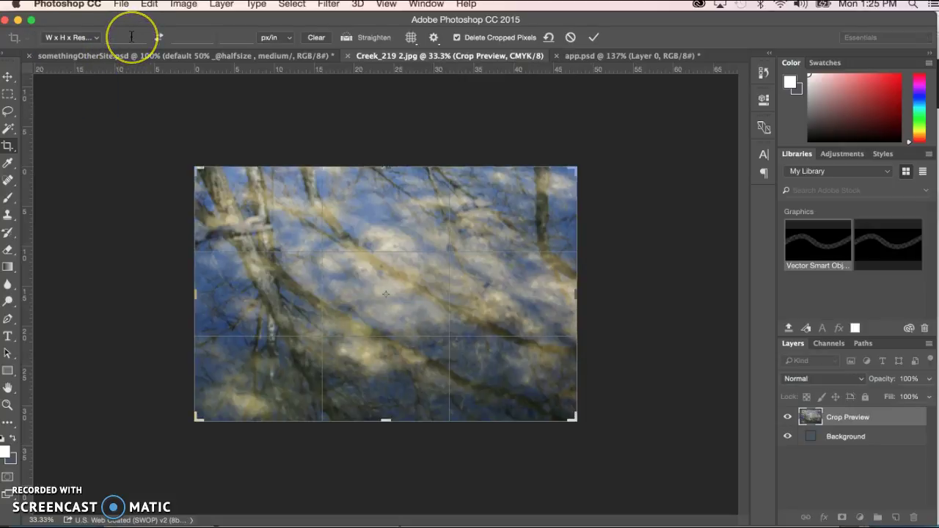
pyautogui.click(103, 96)
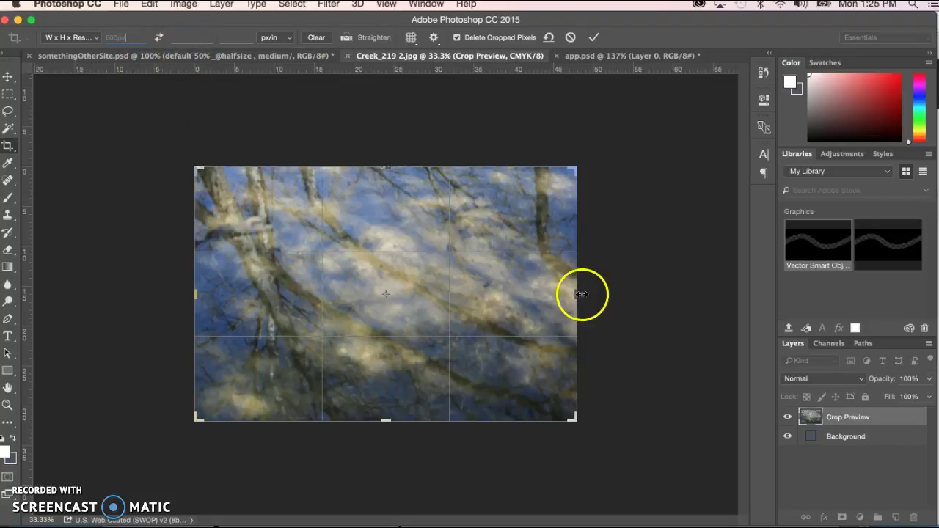
# Tighten the crop frame around the creek image, apply the crop and check the image size.
pyautogui.moveTo(576, 294); pyautogui.dragTo(552, 294)
pyautogui.moveTo(221, 292); pyautogui.dragTo(228, 290)
pyautogui.moveTo(389, 160); pyautogui.dragTo(389, 171)
pyautogui.moveTo(390, 419); pyautogui.dragTo(388, 408)
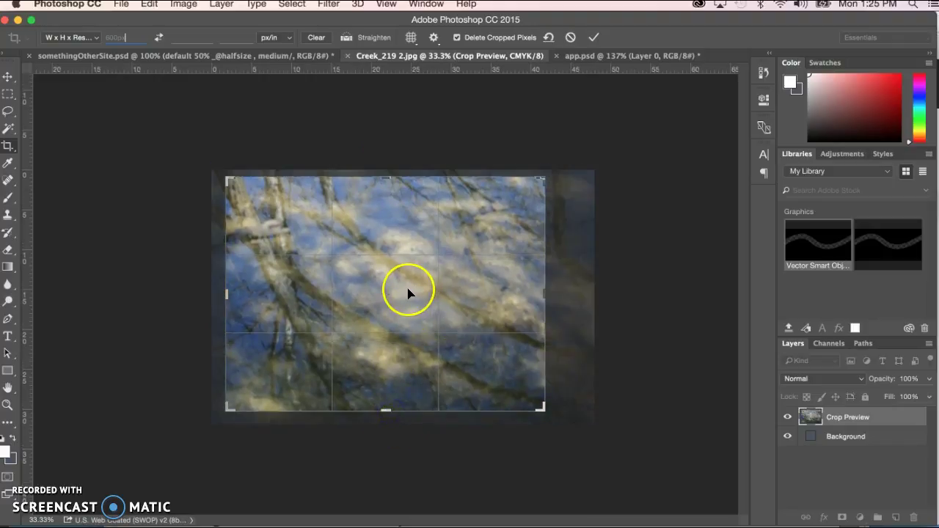
pyautogui.doubleClick(409, 293)
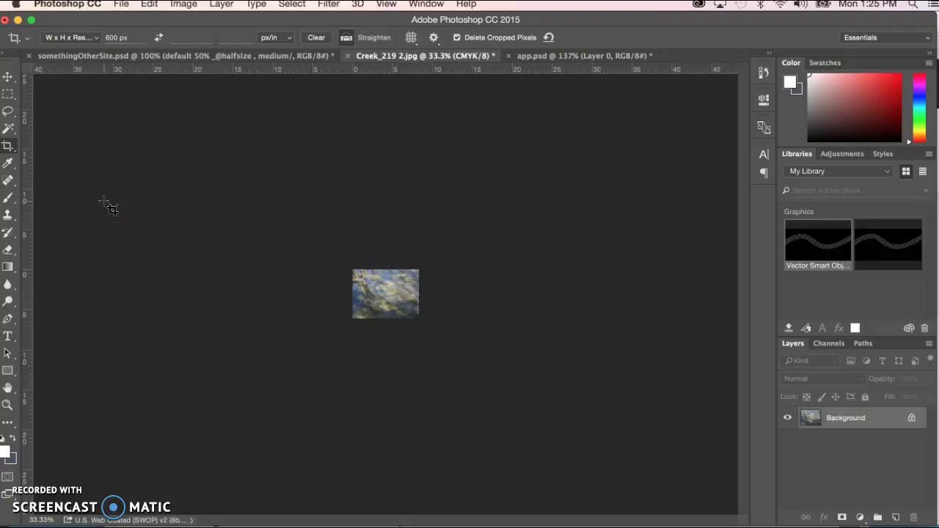
pyautogui.press('super+alt+i')
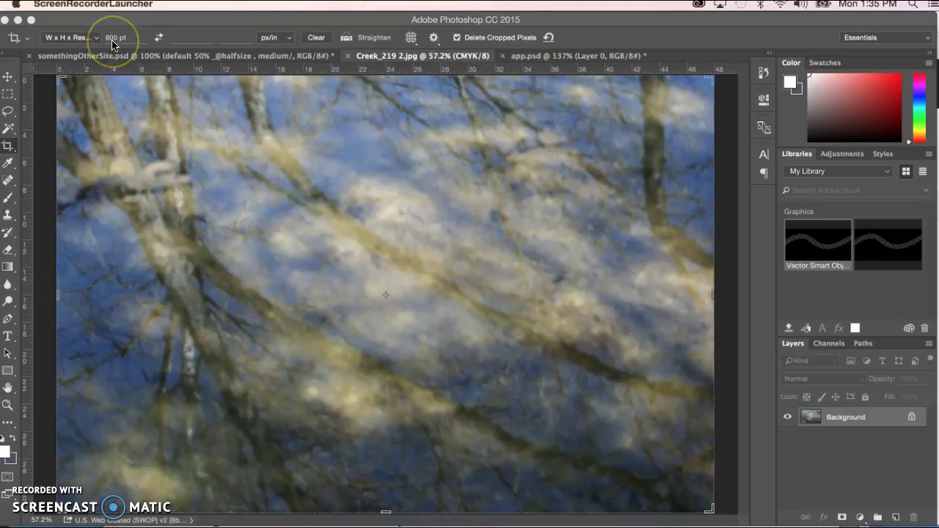
# Set the crop width to 600 px and the crop height to 400 px.
pyautogui.click(122, 38)
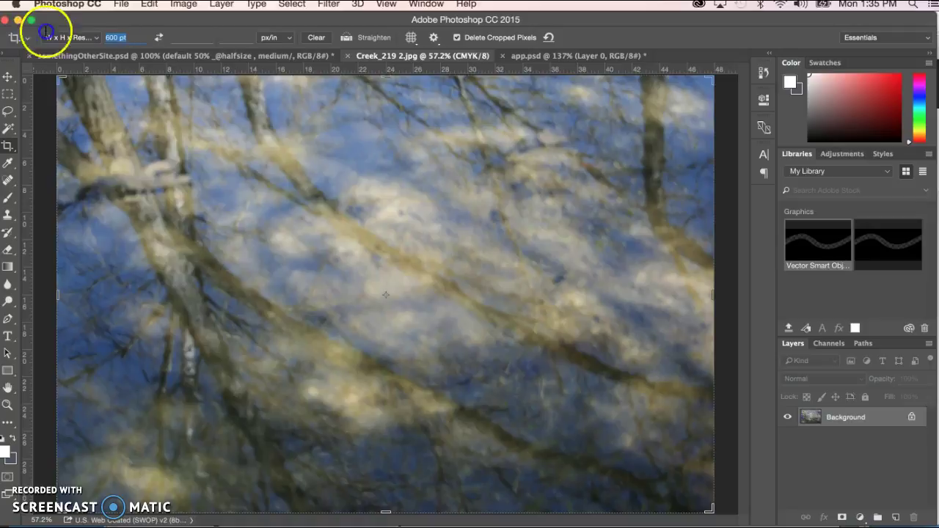
pyautogui.write('600')
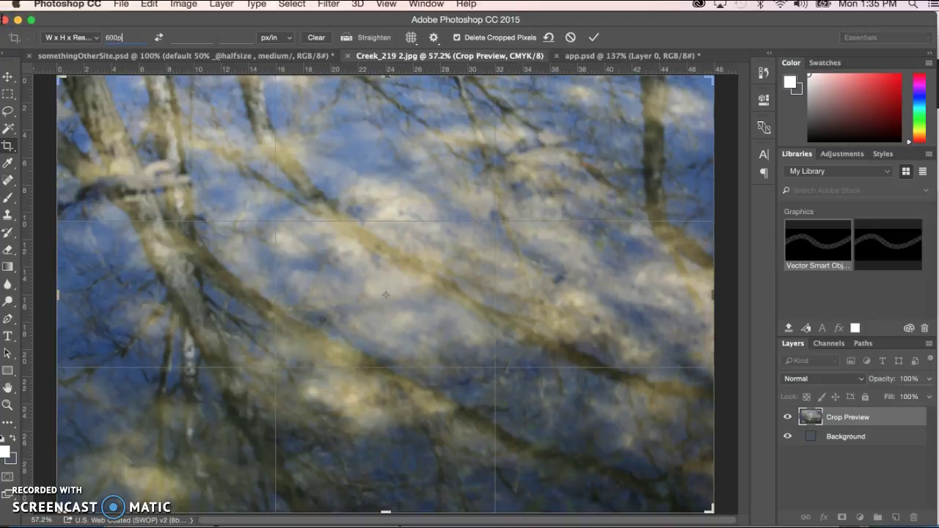
pyautogui.click(189, 38)
pyautogui.write('400')
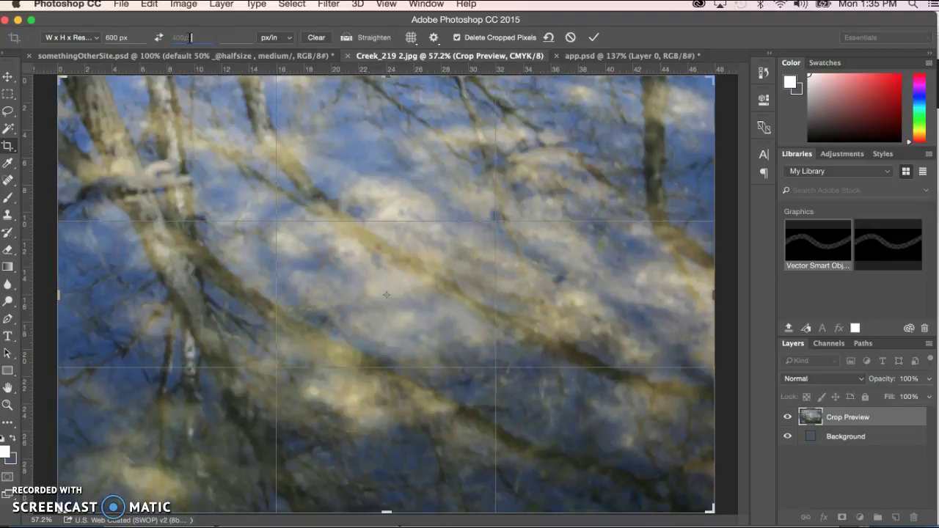
# Try different sizes of the fixed-proportion crop frame by moving its edges inward and outward.
pyautogui.moveTo(58, 295); pyautogui.dragTo(202, 296)
pyautogui.moveTo(387, 416); pyautogui.dragTo(394, 447)
pyautogui.moveTo(345, 294); pyautogui.dragTo(488, 290)
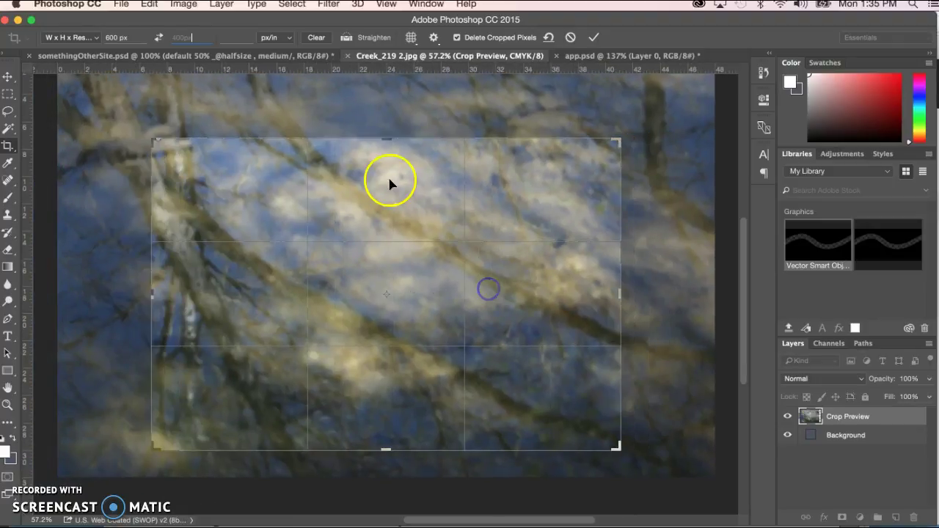
pyautogui.moveTo(388, 140); pyautogui.dragTo(387, 97)
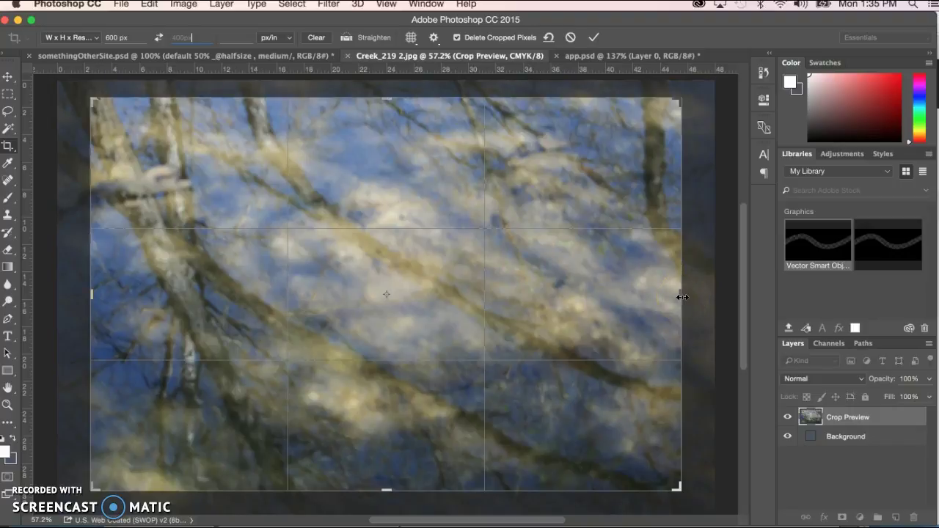
# Shrink the crop frame to a tiny area near the image's left edge and enlarge it again over the trunk and branches.
pyautogui.moveTo(682, 297); pyautogui.dragTo(394, 287)
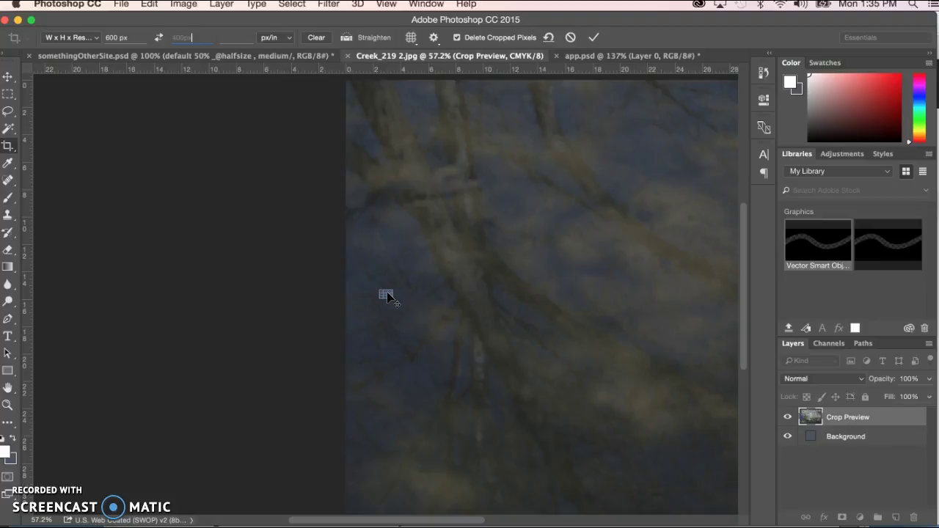
pyautogui.click(387, 295)
pyautogui.moveTo(387, 295); pyautogui.dragTo(584, 359)
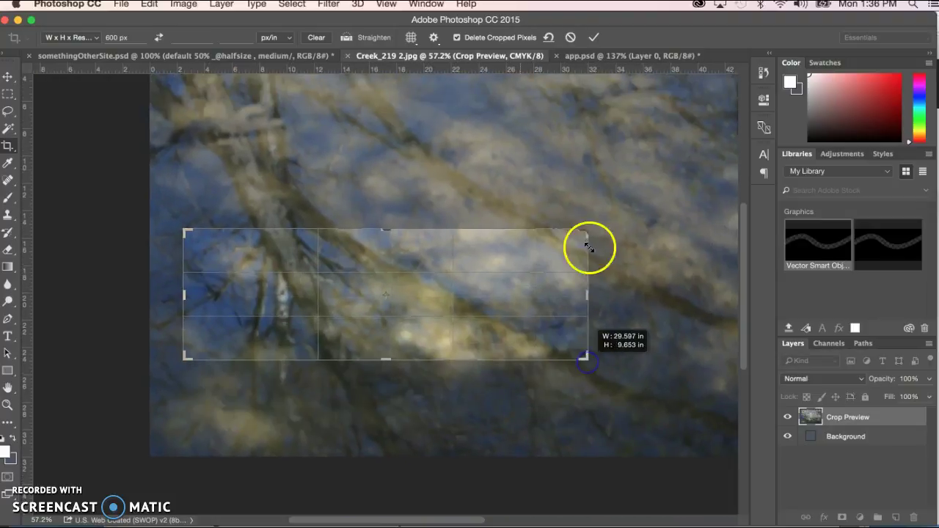
pyautogui.moveTo(583, 229); pyautogui.dragTo(650, 138)
# Re-enter the 400 px crop height, apply the crop with a slightly smaller frame and check the image size.
pyautogui.click(187, 37)
pyautogui.write('400')
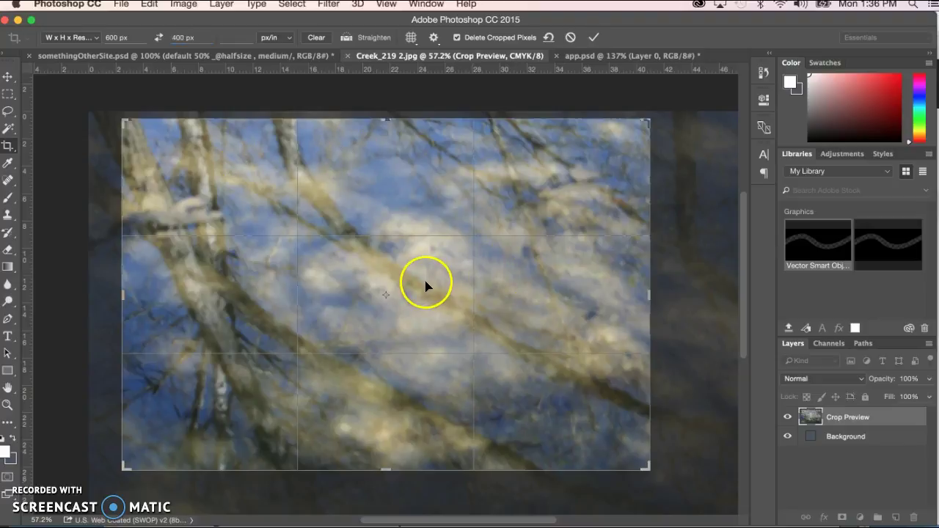
pyautogui.moveTo(650, 292); pyautogui.dragTo(633, 292)
pyautogui.doubleClick(454, 297)
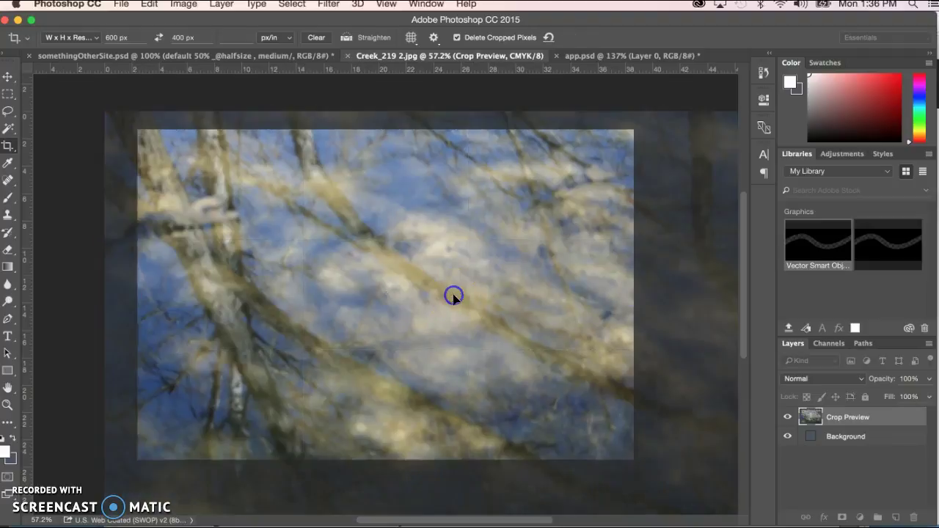
pyautogui.press('super+alt+i')
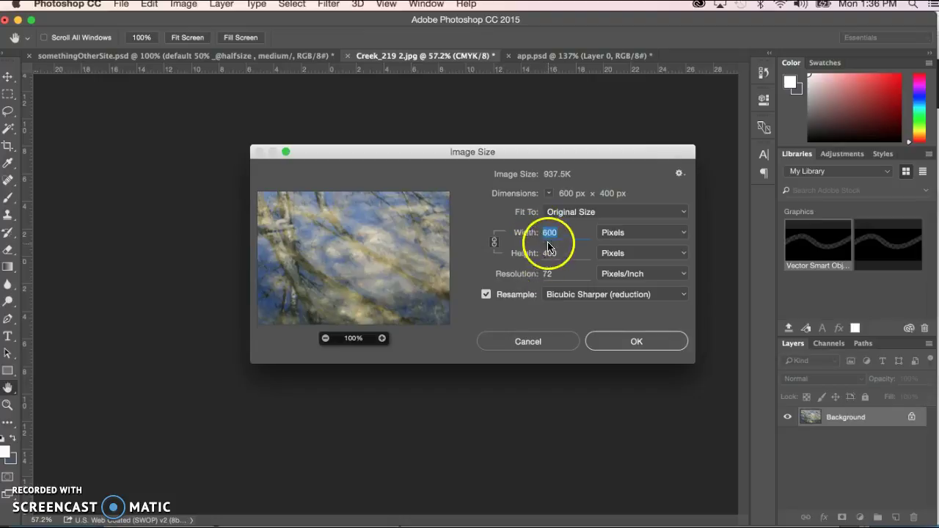
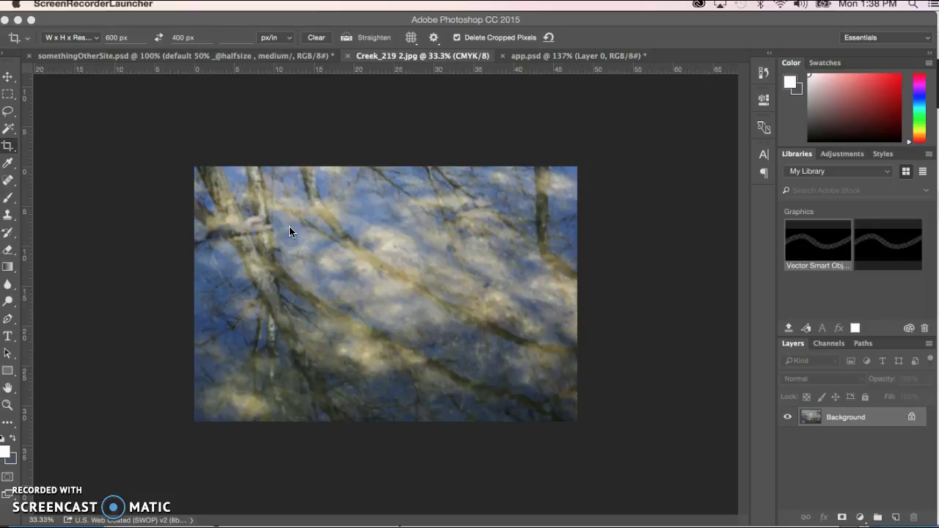
# Set the crop size to 10 in wide by 8 in high.
pyautogui.click(122, 37)
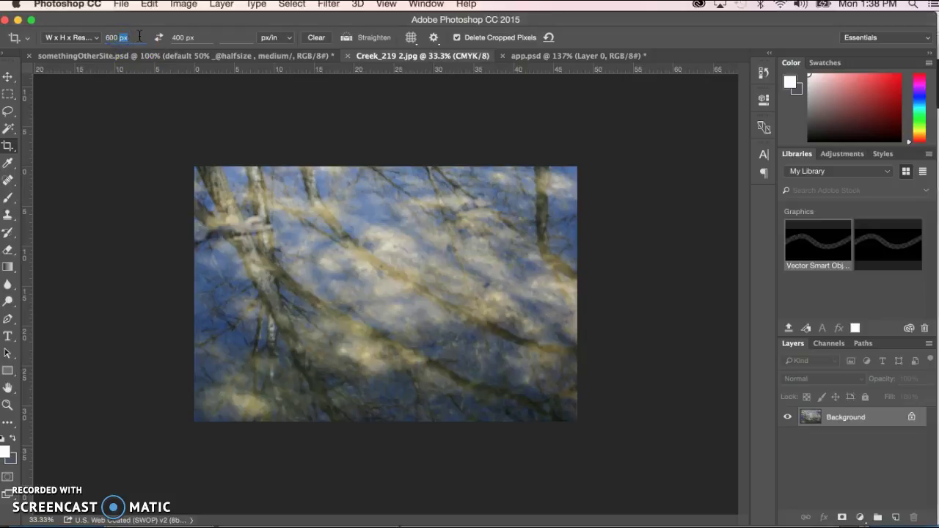
pyautogui.moveTo(139, 36); pyautogui.dragTo(52, 37)
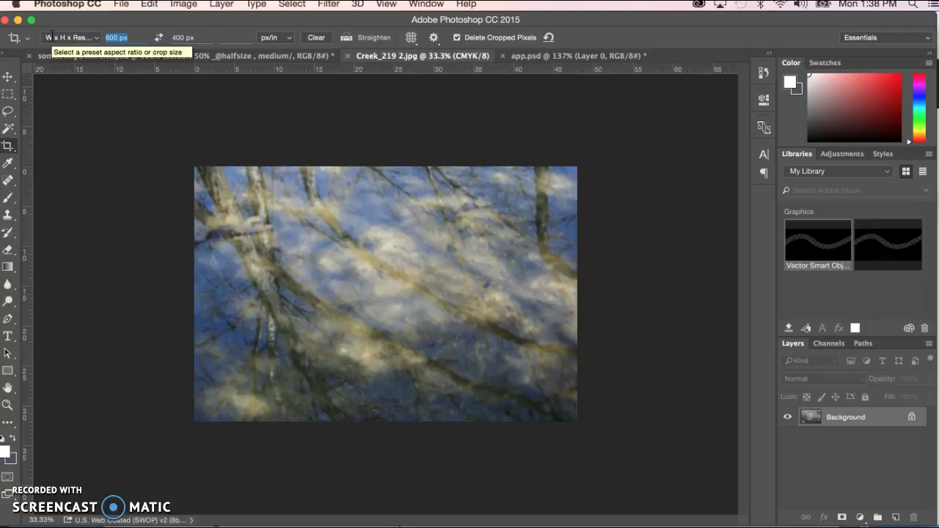
pyautogui.write('10')
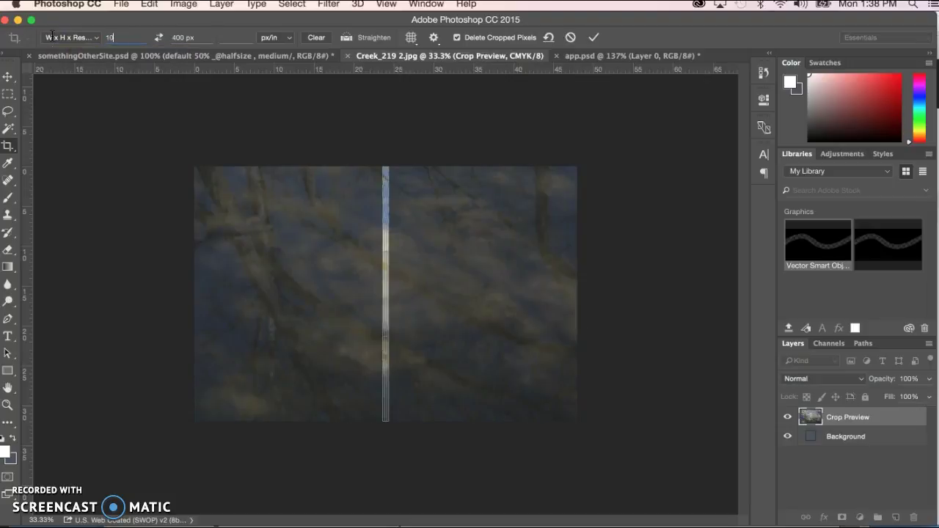
pyautogui.write('in')
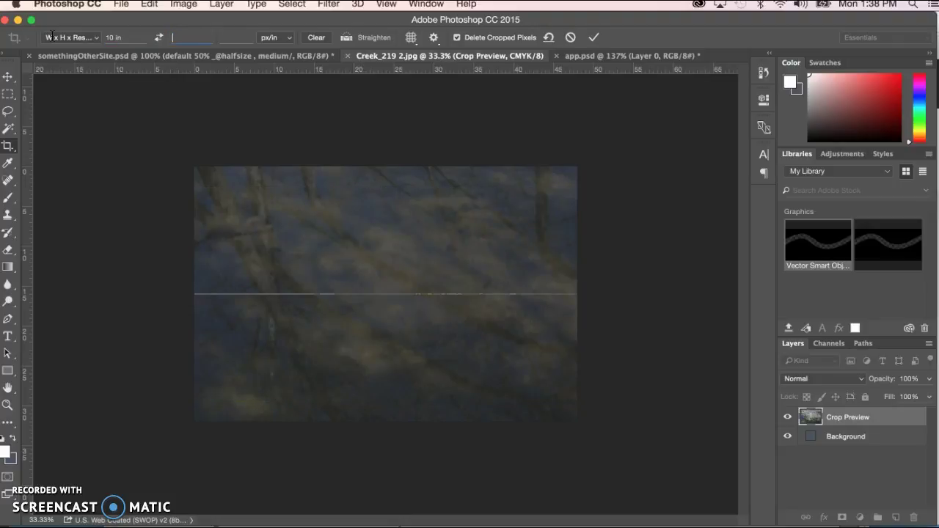
pyautogui.write('8')
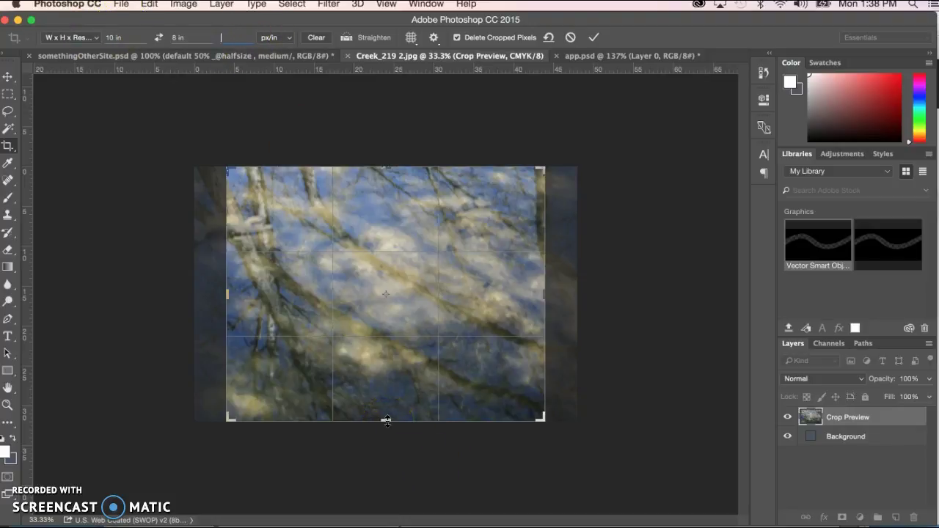
# Apply the 10 x 8 in crop and check the image's dimensions in inches, leaving its size as it is.
pyautogui.moveTo(550, 300)
pyautogui.mouseDown()
pyautogui.moveTo(559, 299)
pyautogui.moveTo(549, 298)
pyautogui.mouseUp()
pyautogui.doubleClick(402, 301)
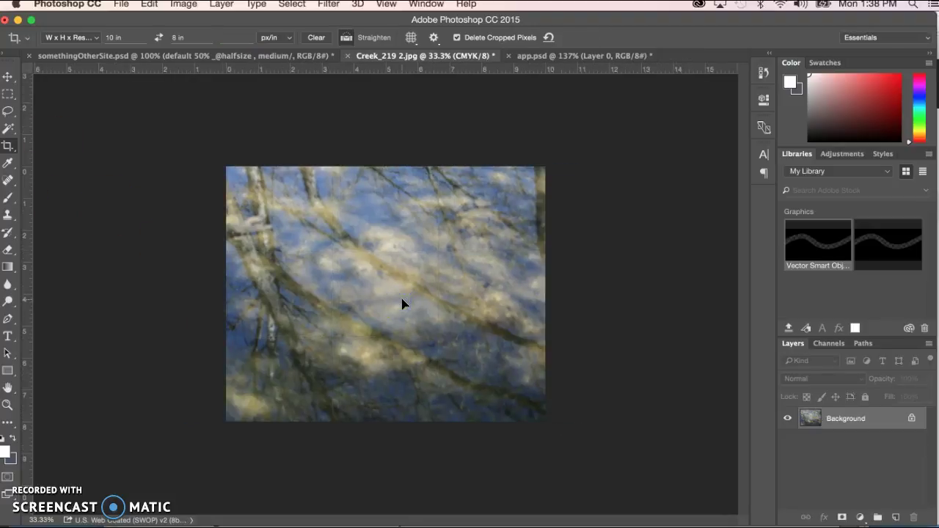
pyautogui.press('super+alt+i')
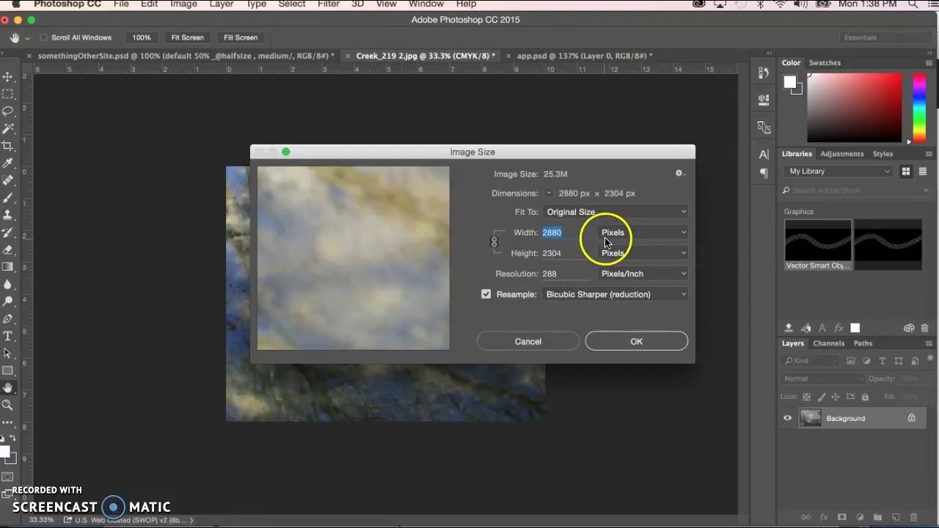
pyautogui.click(682, 233)
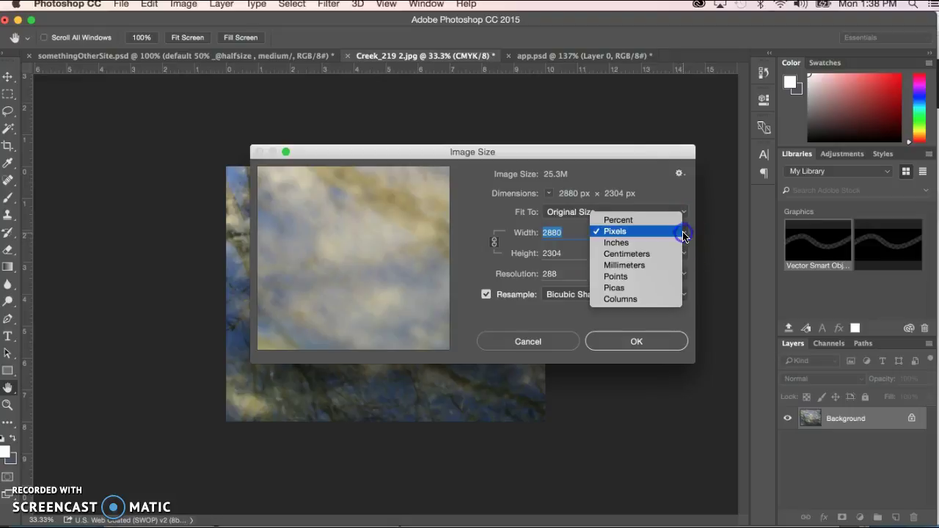
pyautogui.click(640, 243)
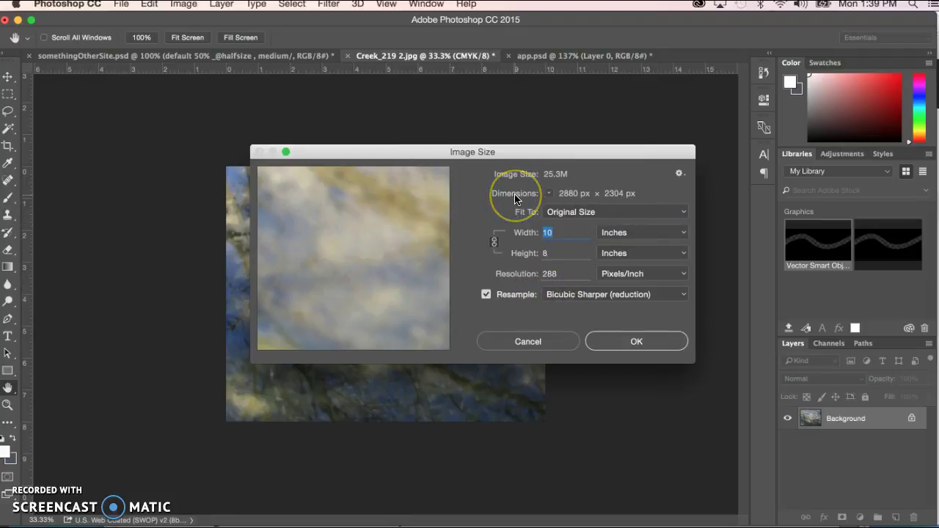
pyautogui.click(512, 256)
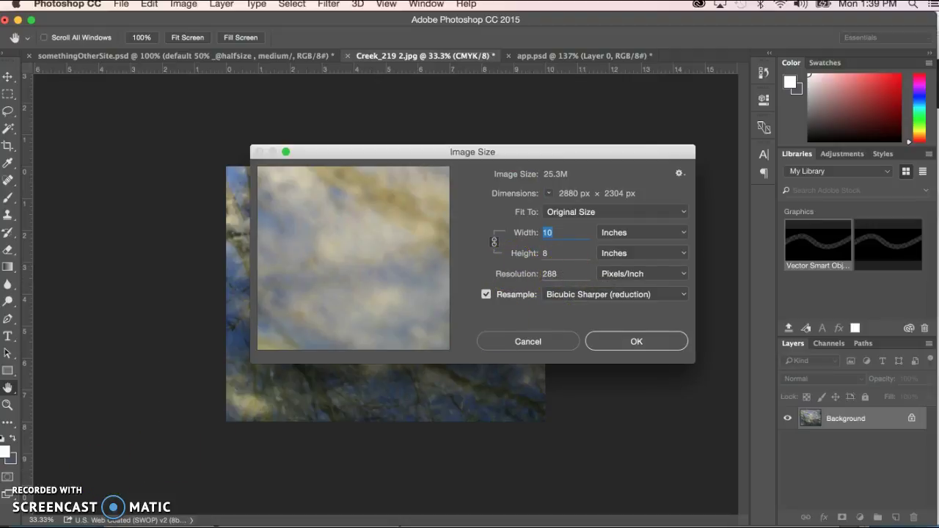
pyautogui.click(529, 341)
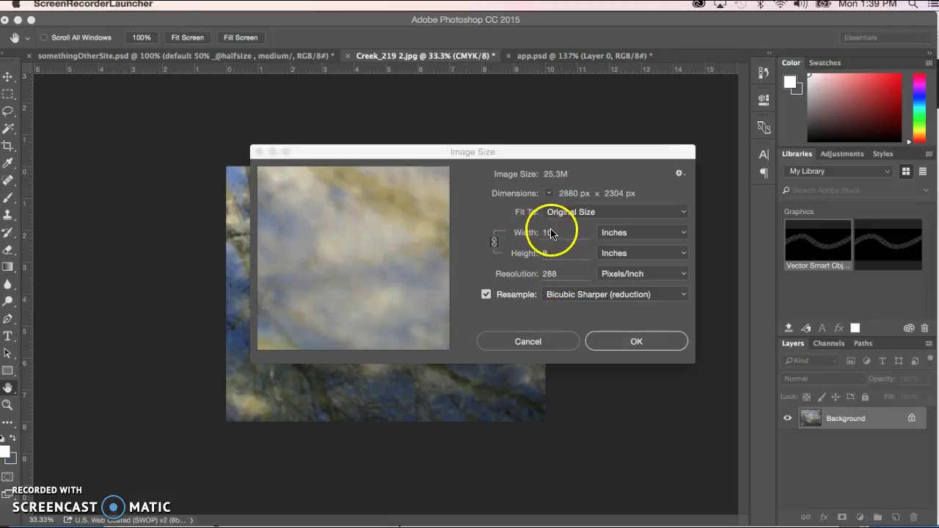
pyautogui.click(551, 343)
# Crop the image to 7 x 5 in and check the resulting image size and resolution.
pyautogui.click(134, 37)
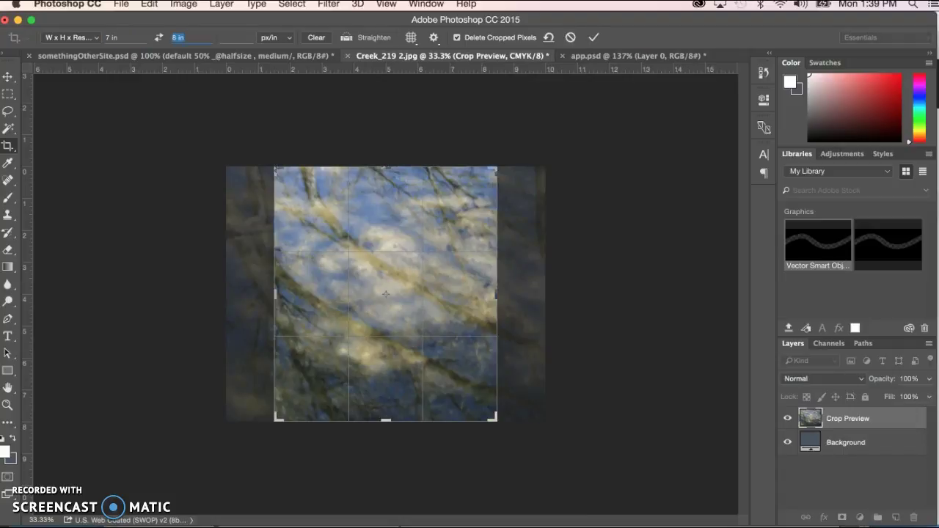
pyautogui.write('5')
pyautogui.press('Tab')
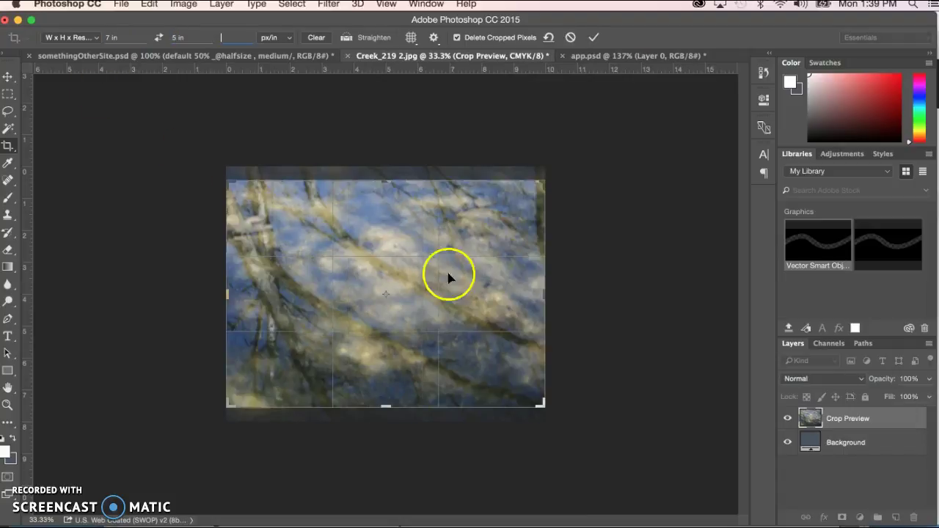
pyautogui.click(544, 292)
pyautogui.doubleClick(356, 315)
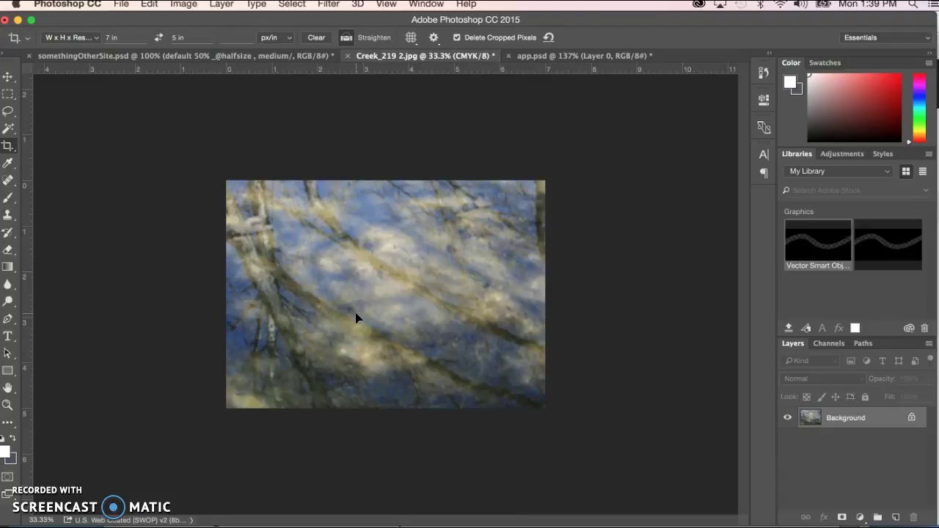
pyautogui.press('super+alt+i')
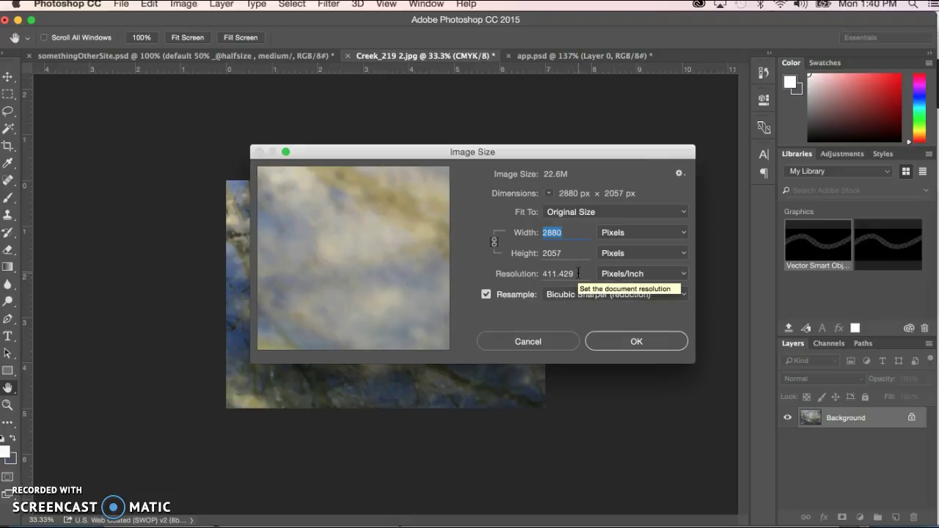
# Check the cropped image's resolution and its dimensions in inches, leaving its size as it is.
pyautogui.doubleClick(578, 273)
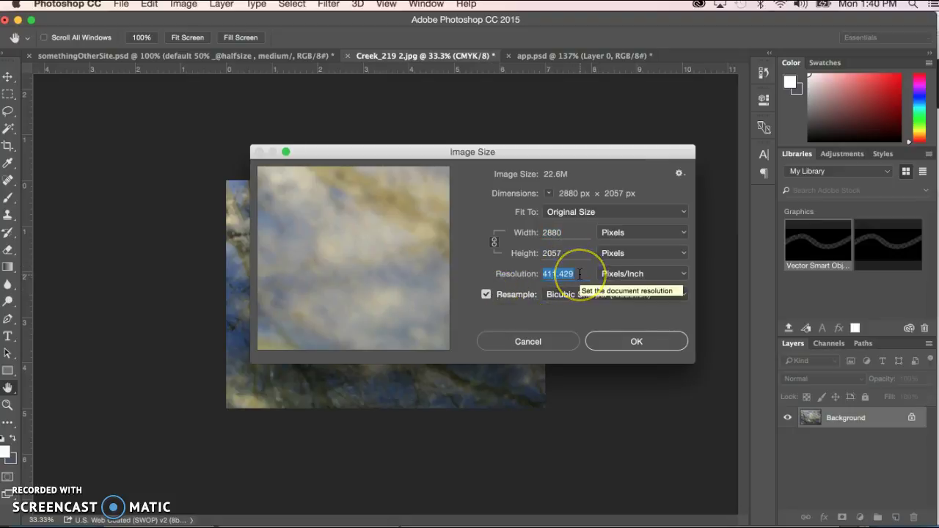
pyautogui.click(538, 295)
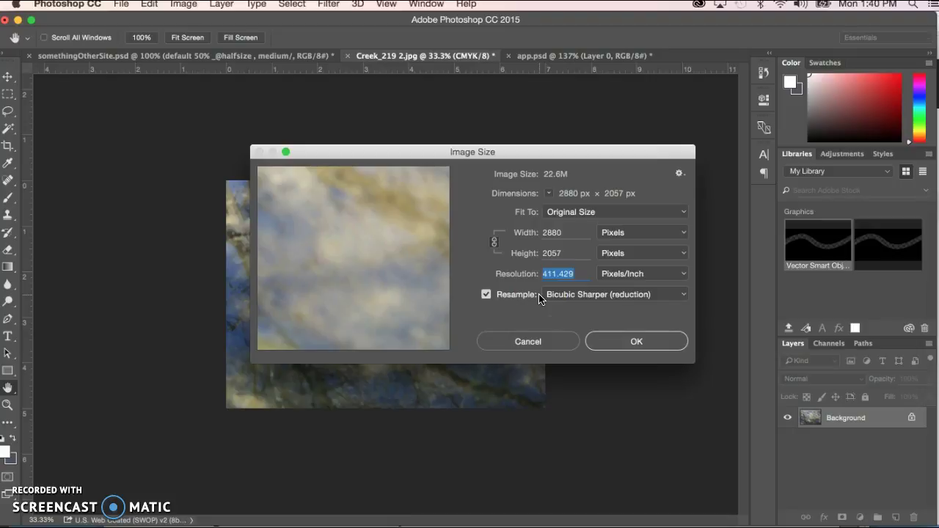
pyautogui.click(677, 232)
pyautogui.click(640, 243)
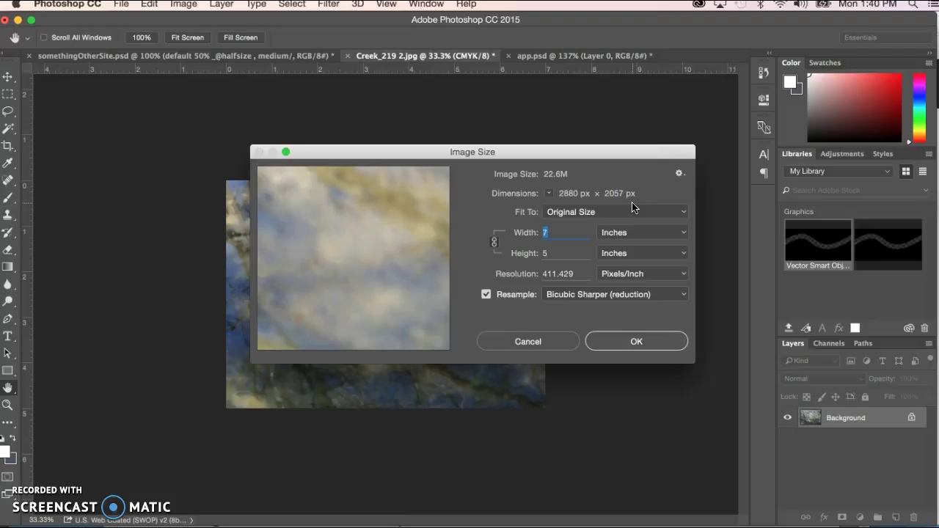
pyautogui.click(550, 340)
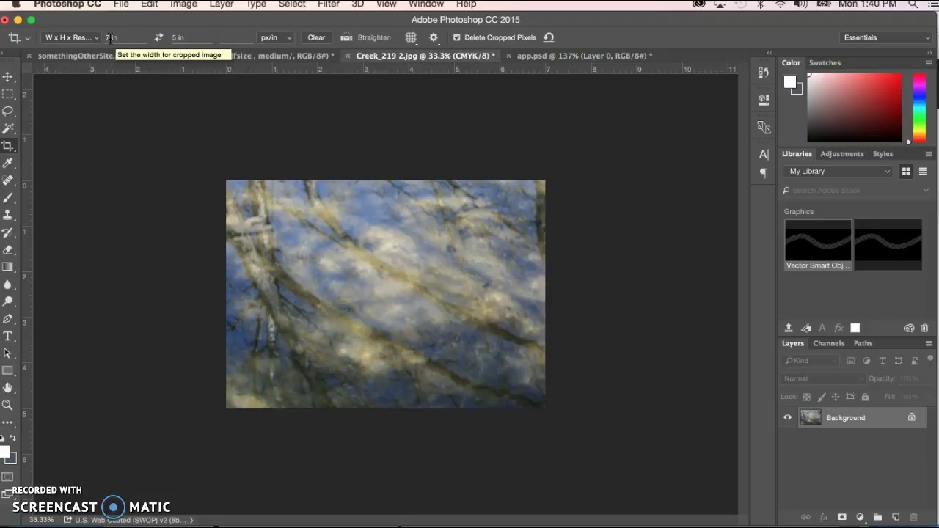
# Set the crop resolution to 300 px/in and crop the whole image to 7 x 5 in.
pyautogui.click(229, 39)
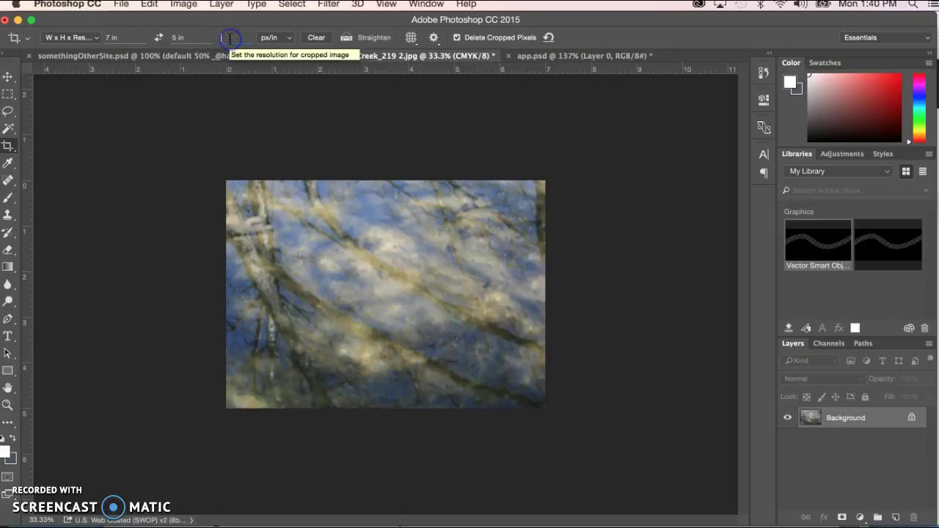
pyautogui.write('300')
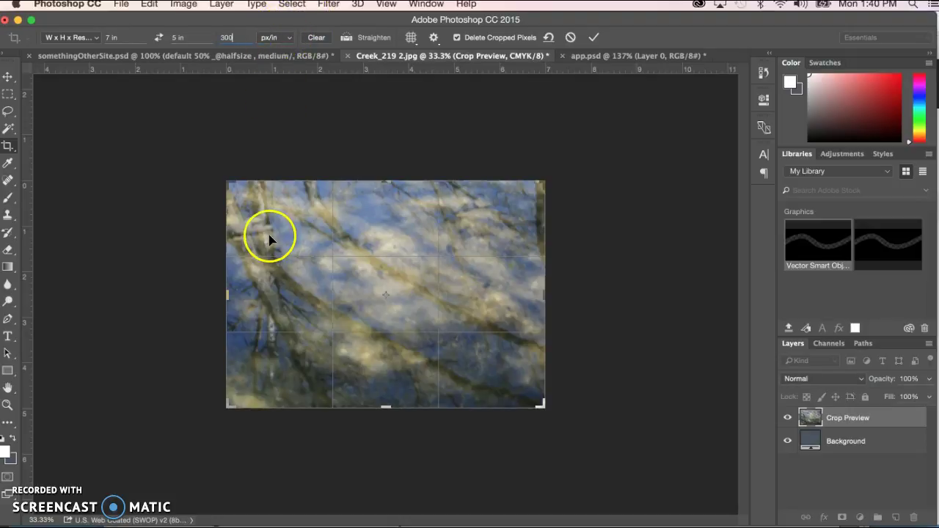
pyautogui.doubleClick(375, 298)
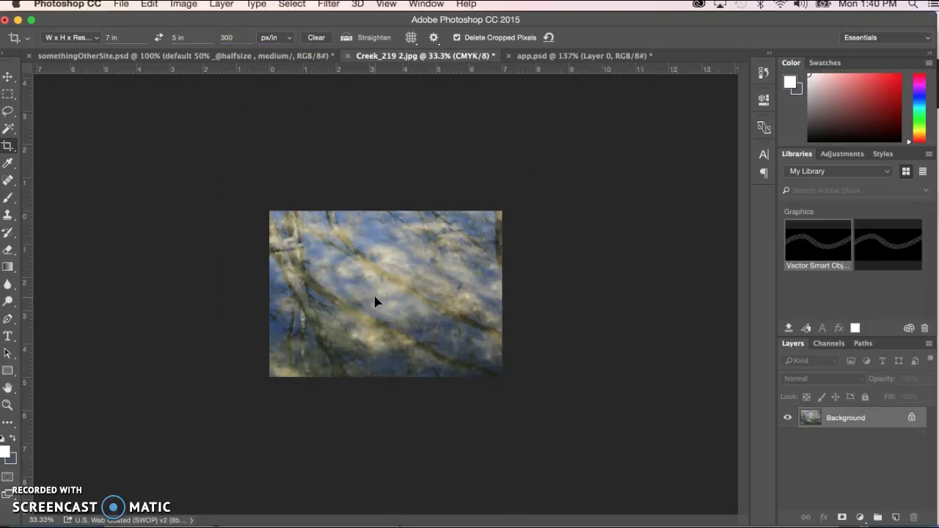
# Check the resolution and the inch dimensions of the image cropped at 300 px/in, without resizing it.
pyautogui.press('super+alt+i')
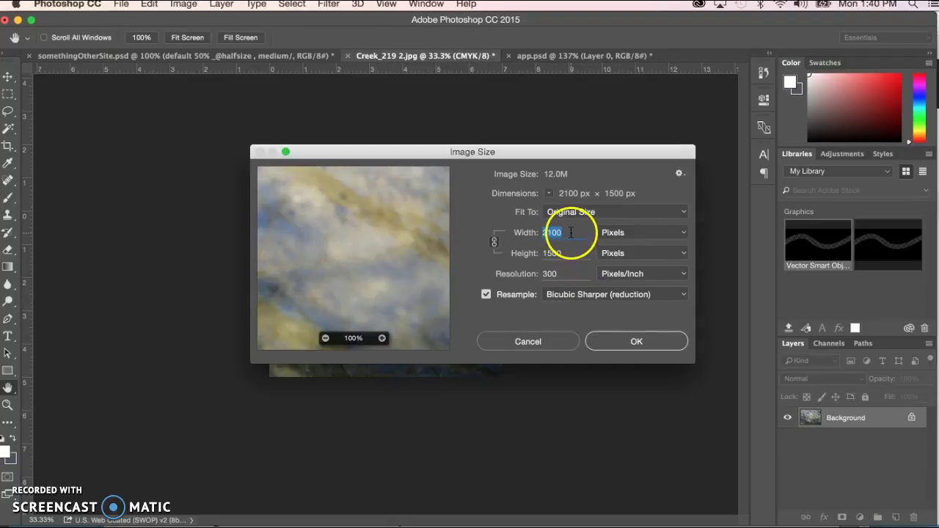
pyautogui.click(686, 234)
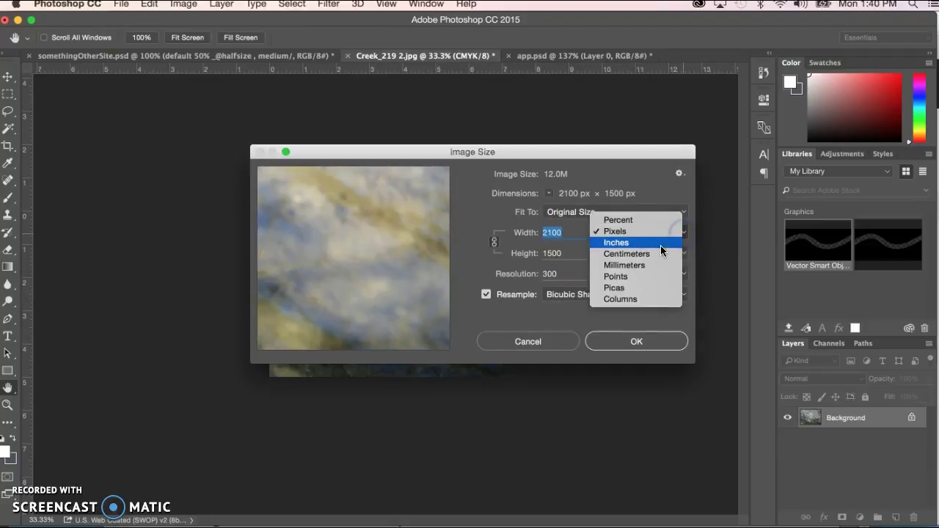
pyautogui.click(660, 245)
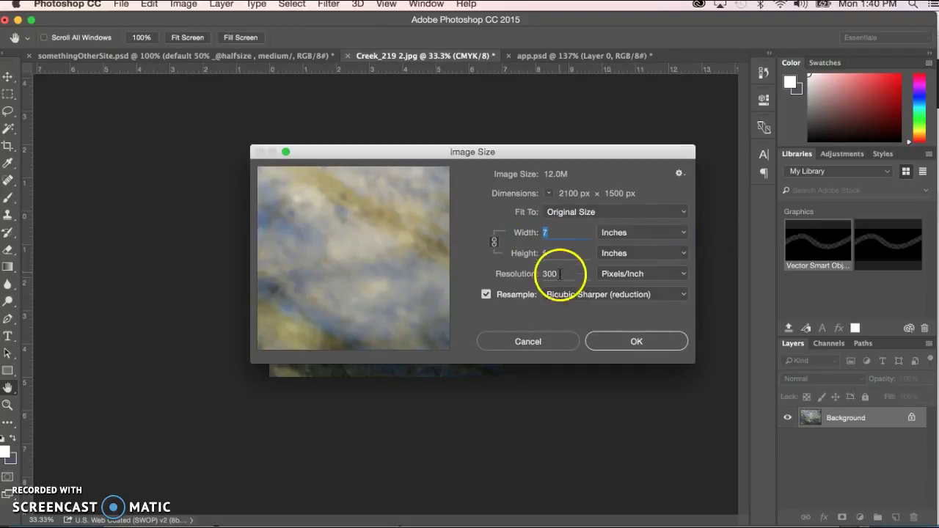
pyautogui.click(570, 342)
# Revert the creek image to its last saved version.
pyautogui.press('c')
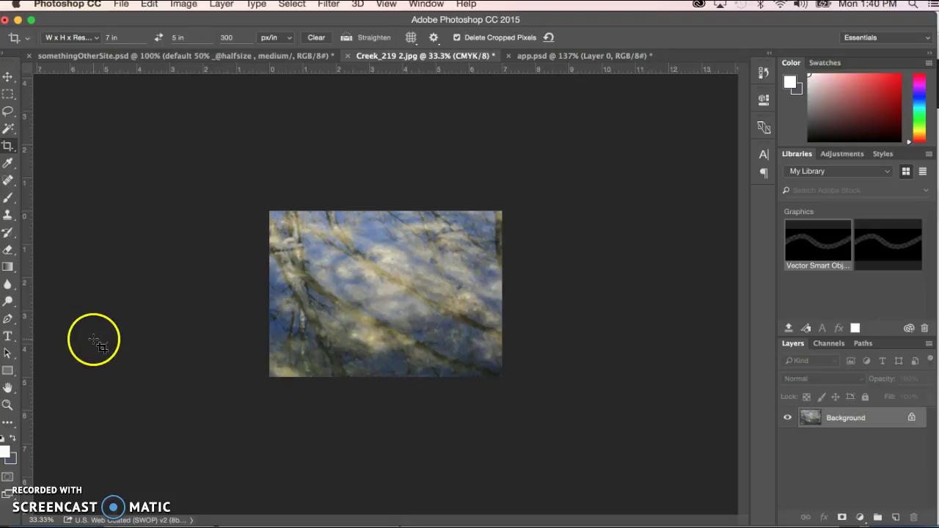
pyautogui.click(120, 6)
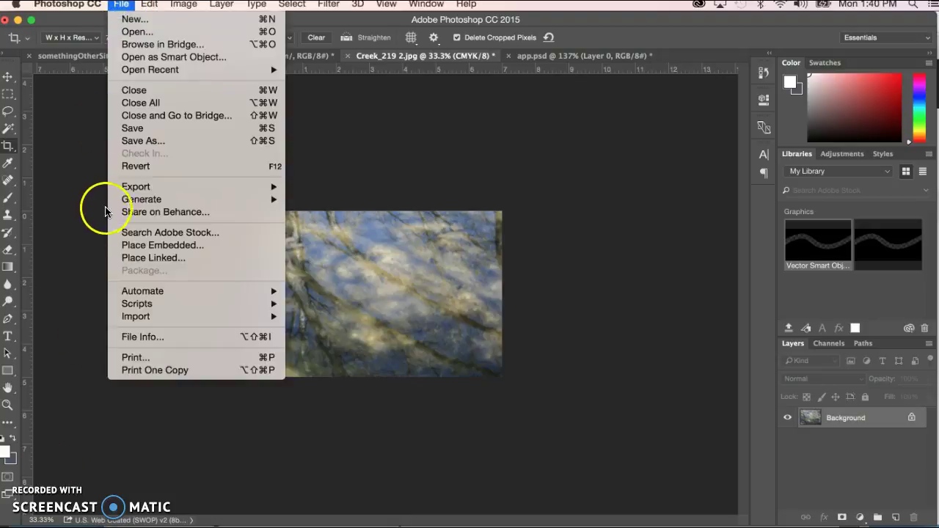
pyautogui.click(170, 166)
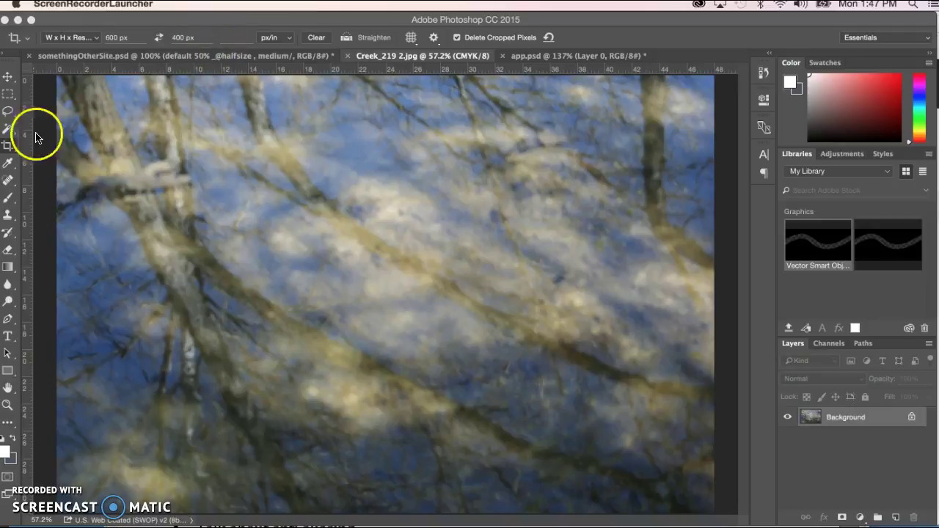
# Crop the creek image to 600 x 400 px using a very small frame over the tree trunk near its upper-left corner.
pyautogui.click(8, 145)
pyautogui.moveTo(157, 153); pyautogui.dragTo(212, 179)
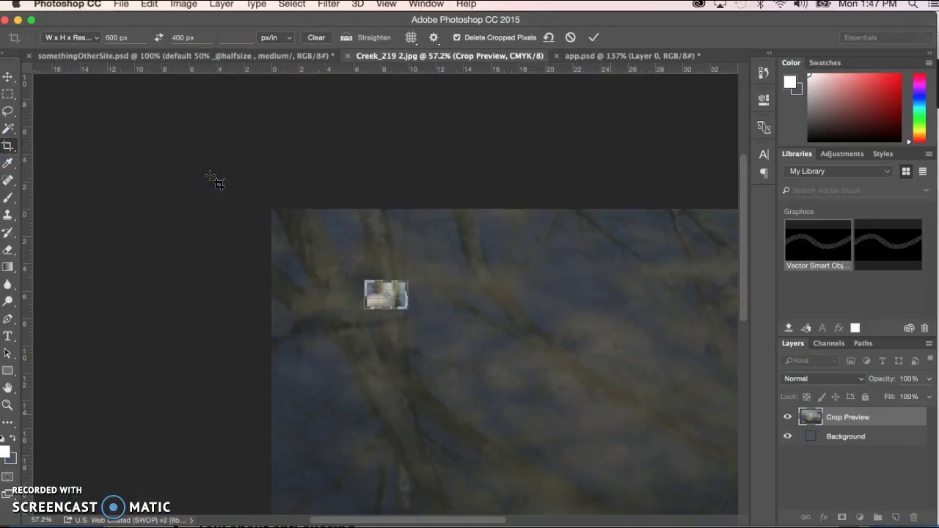
pyautogui.press('Return')
# Check the pixel width, height and resolution of the 600 x 400 px crop without resizing it.
pyautogui.press('super+alt+i')
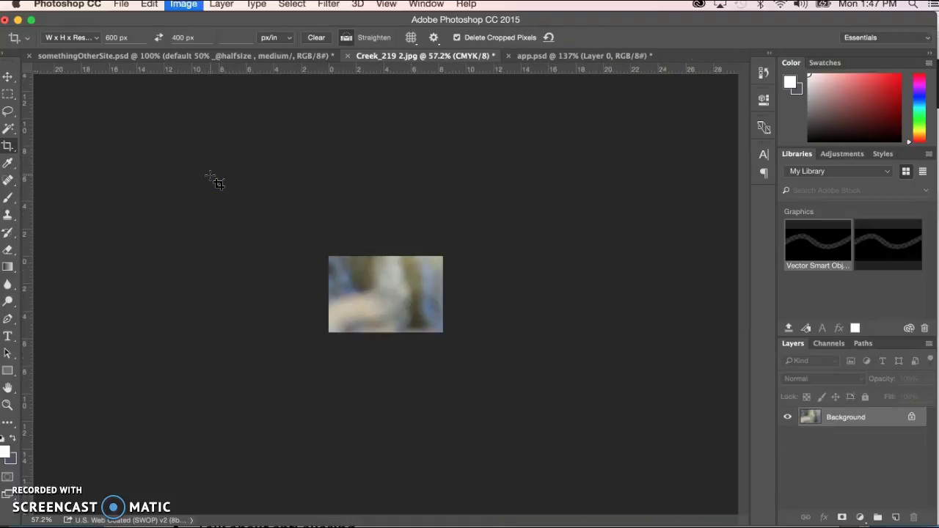
pyautogui.moveTo(550, 284); pyautogui.dragTo(555, 253)
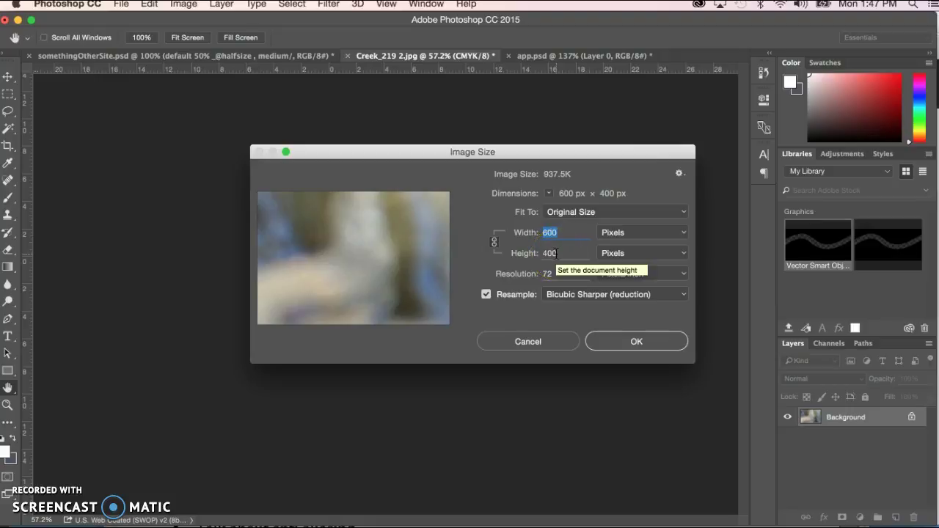
pyautogui.click(549, 233)
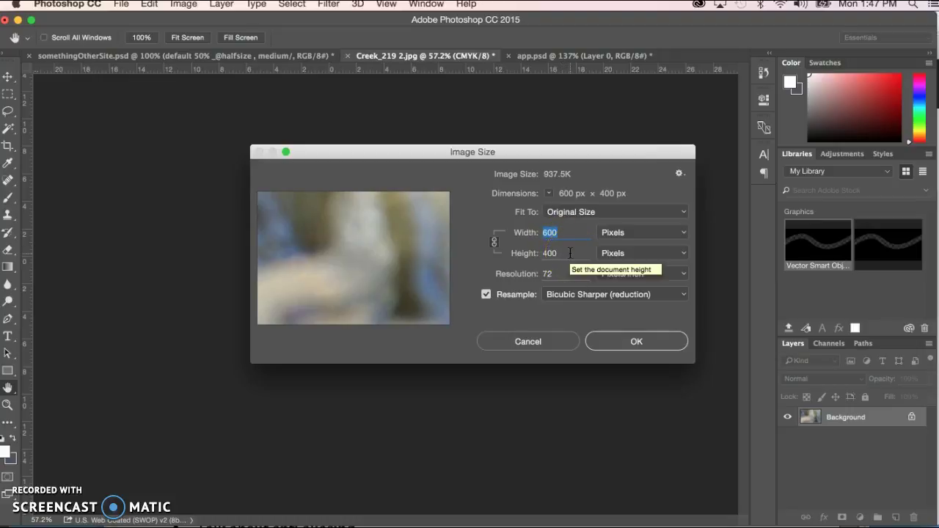
pyautogui.click(629, 138)
pyautogui.click(606, 176)
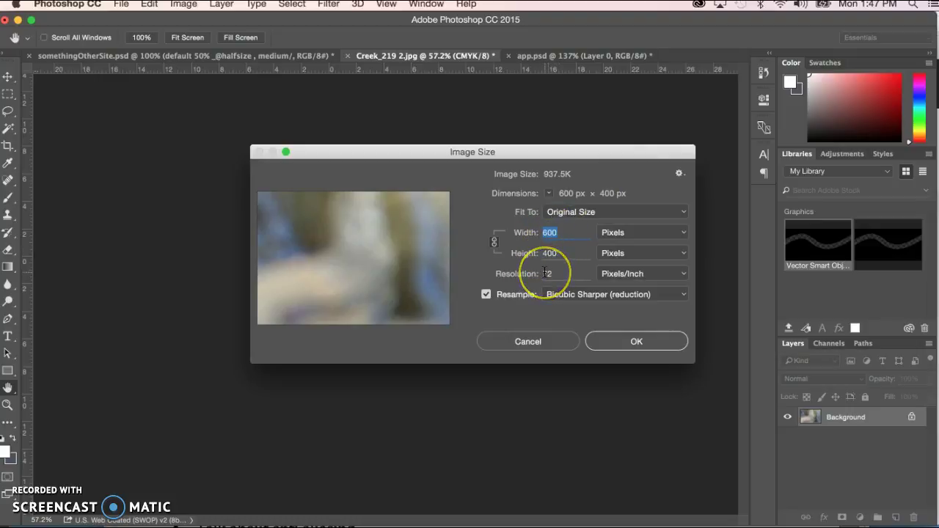
pyautogui.click(541, 342)
# Revert the image to its saved state, discarding the 600 x 400 px crop.
pyautogui.press('c')
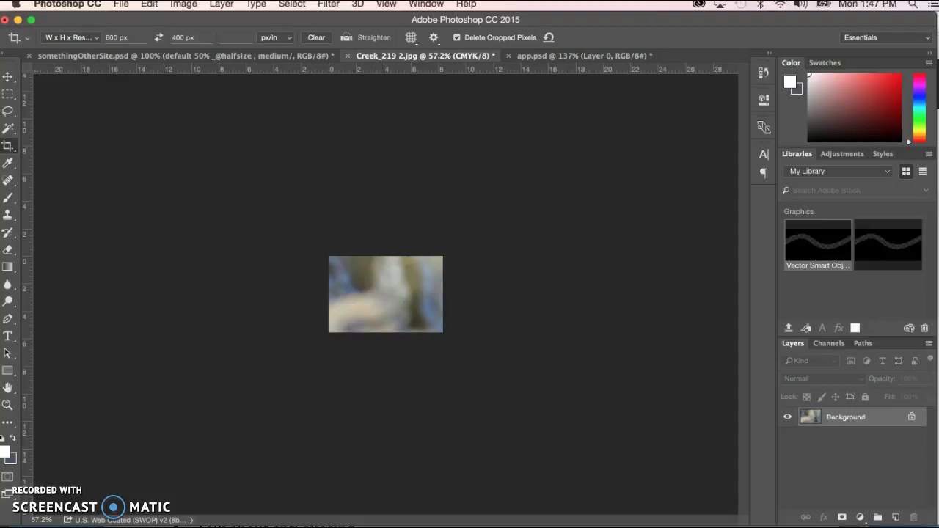
pyautogui.click(117, 4)
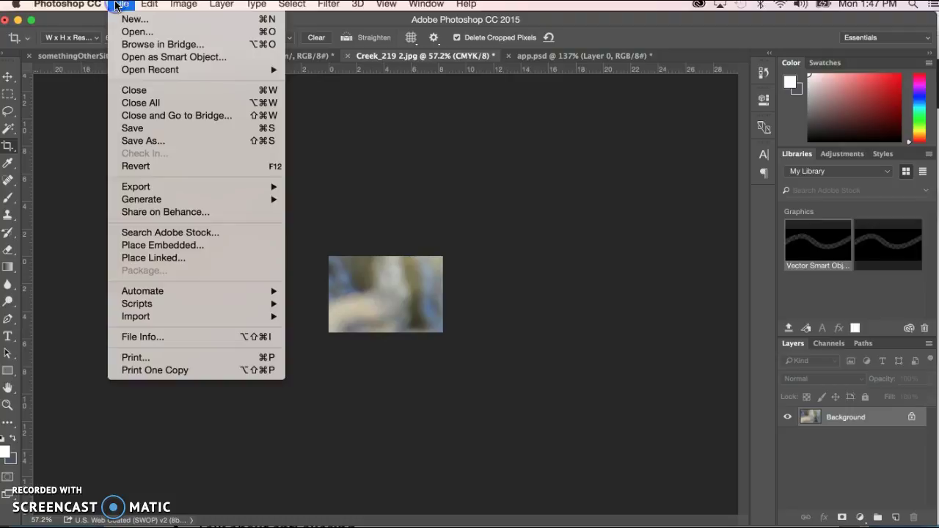
pyautogui.click(137, 166)
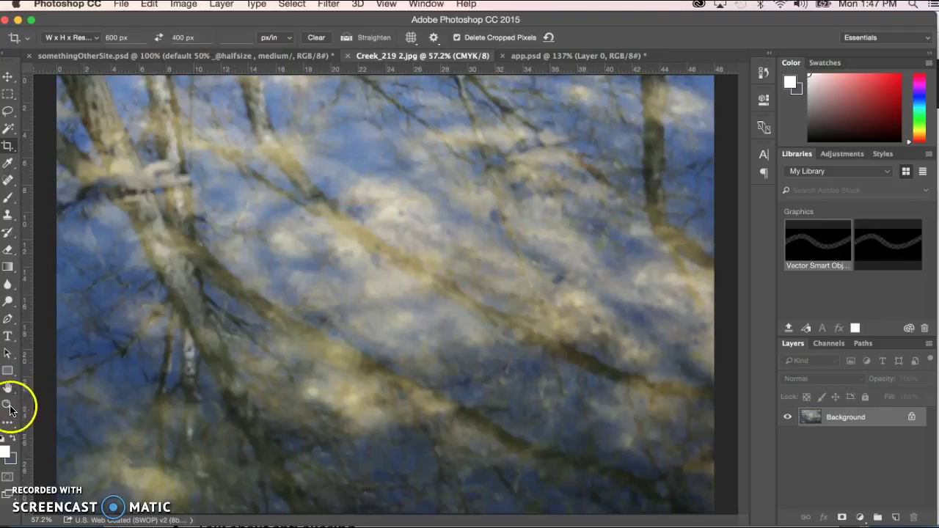
# Set the crop size to 600 pt wide by 400 pt high.
pyautogui.click(9, 391)
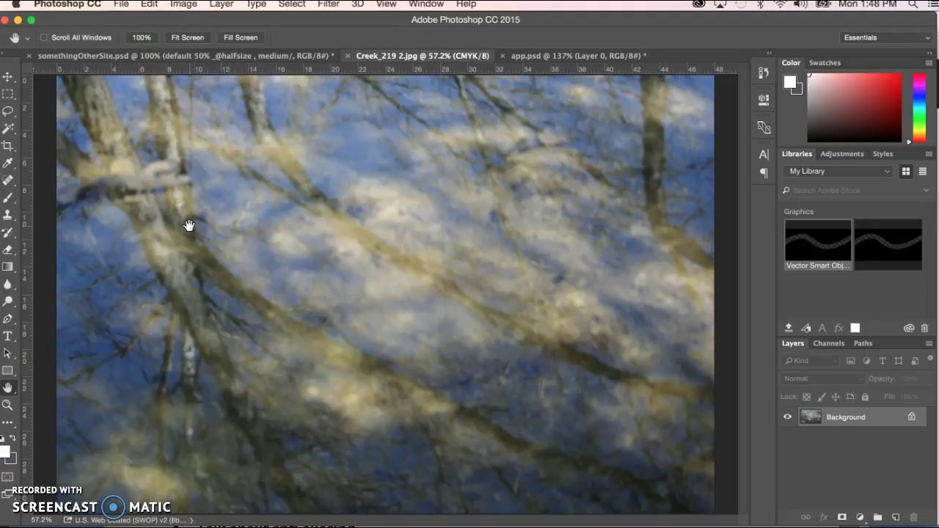
pyautogui.click(10, 148)
pyautogui.click(132, 37)
pyautogui.write('600')
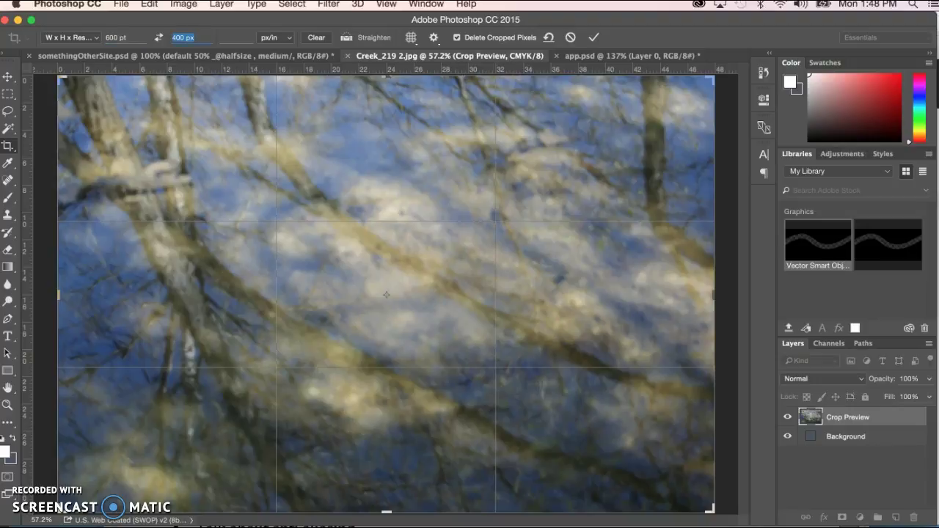
pyautogui.write('40')
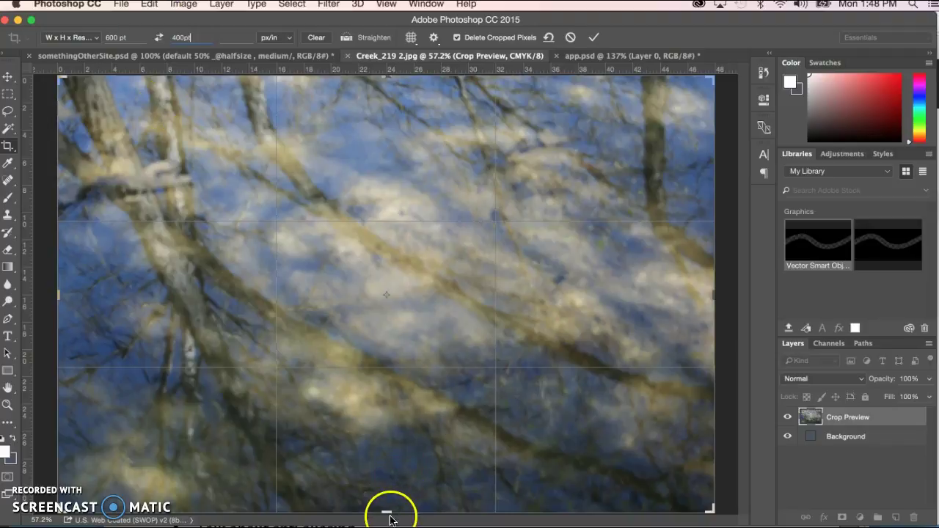
# Shrink the 600 x 400 pt crop frame to a tiny area at the image's top centre and apply the crop.
pyautogui.moveTo(389, 506); pyautogui.dragTo(383, 300)
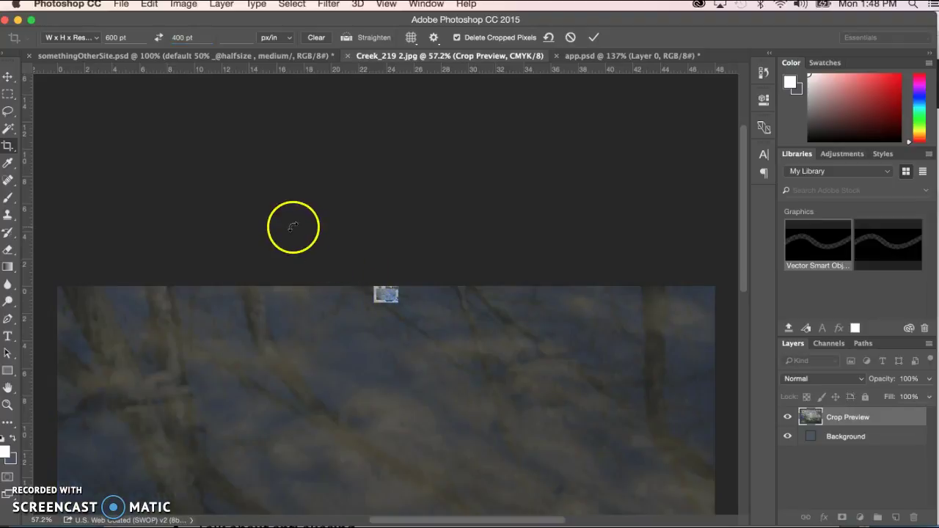
pyautogui.press('Return')
pyautogui.click(134, 151)
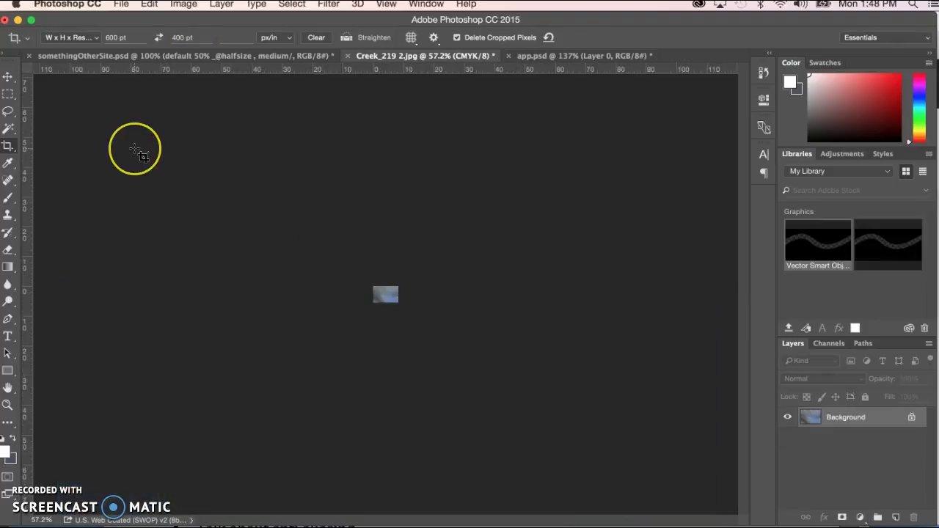
# Check the tiny crop's dimensions in pixels and points and its resolution, leaving the size as it is.
pyautogui.press('super+alt+i')
pyautogui.click(241, 116)
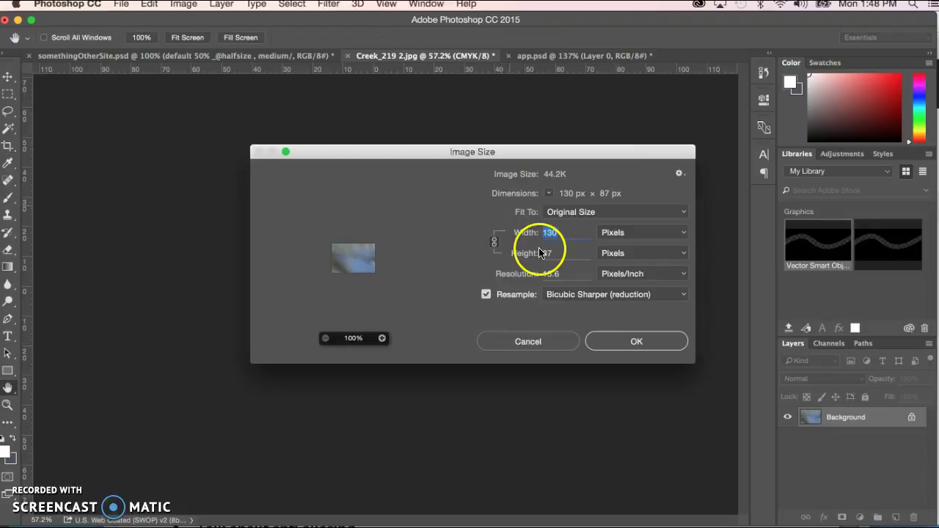
pyautogui.click(556, 271)
pyautogui.click(556, 271)
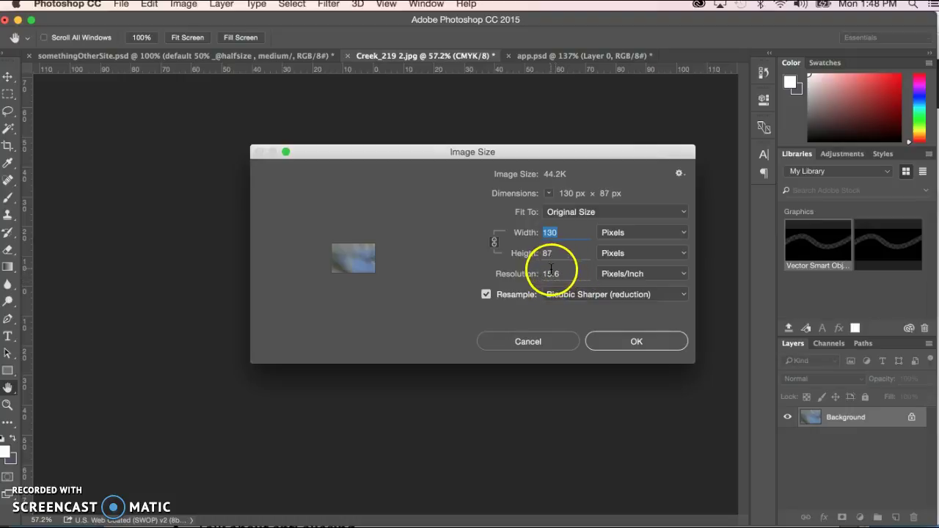
pyautogui.click(680, 234)
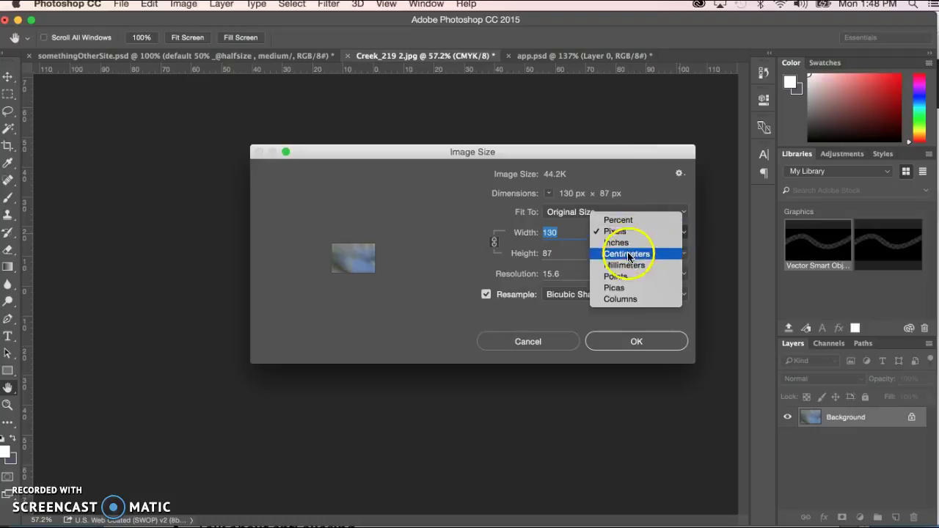
pyautogui.click(621, 277)
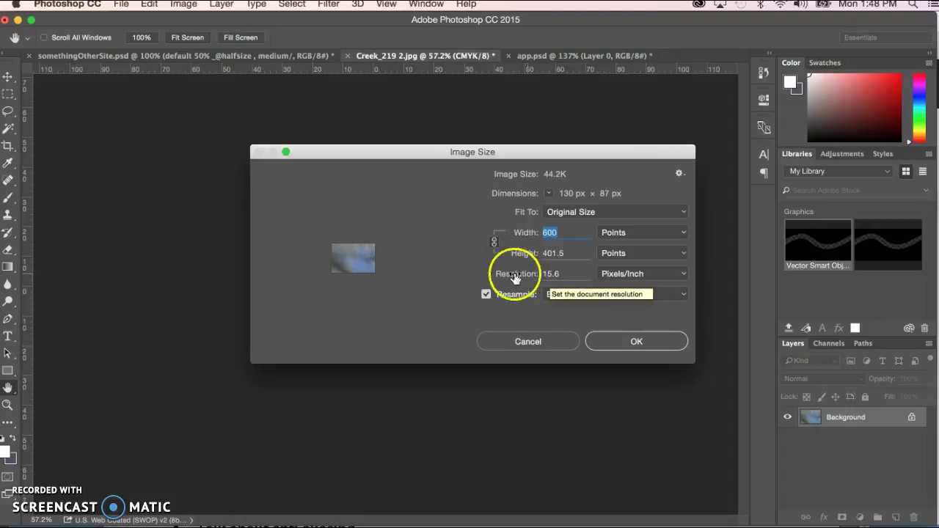
pyautogui.moveTo(368, 260)
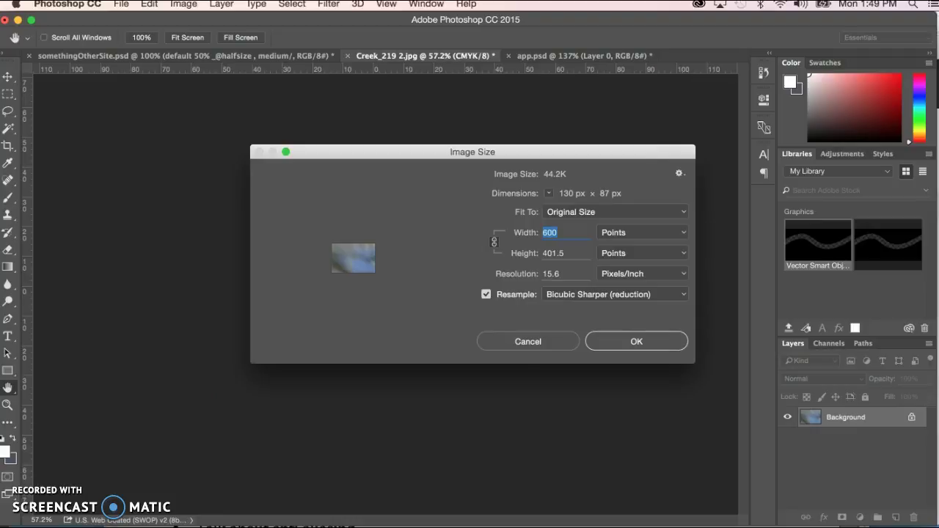
pyautogui.click(542, 346)
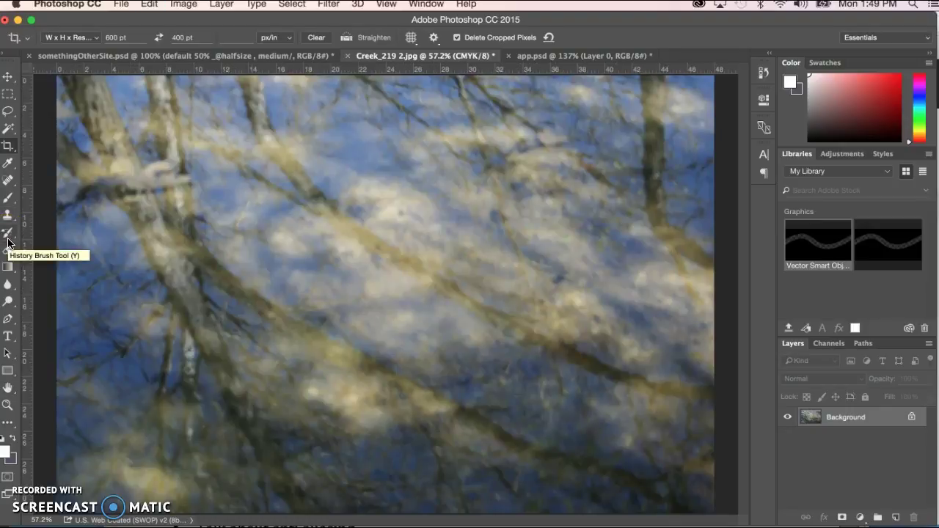
# Crop a larger area around the upper-left branches to 600 x 400 pt and check the image's pixel dimensions and resolution.
pyautogui.moveTo(118, 144); pyautogui.dragTo(298, 252)
pyautogui.click(401, 289)
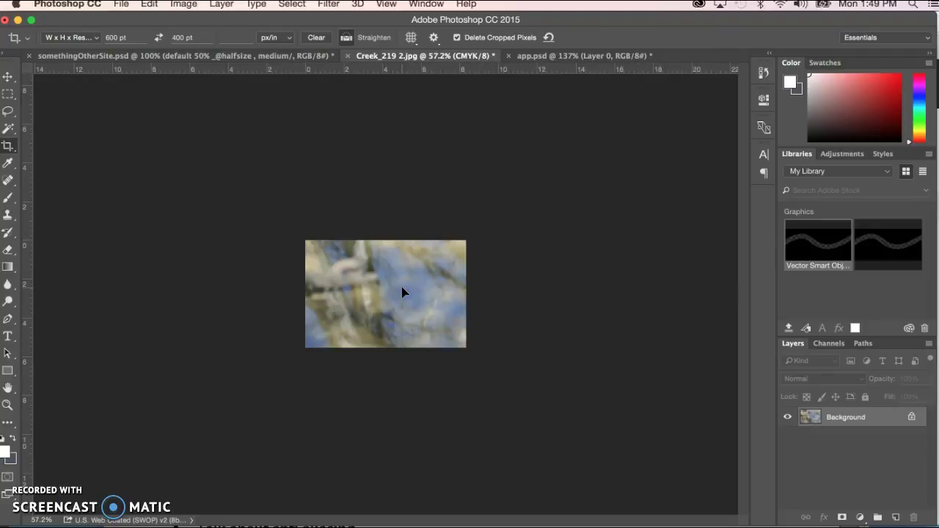
pyautogui.press('super+alt+i')
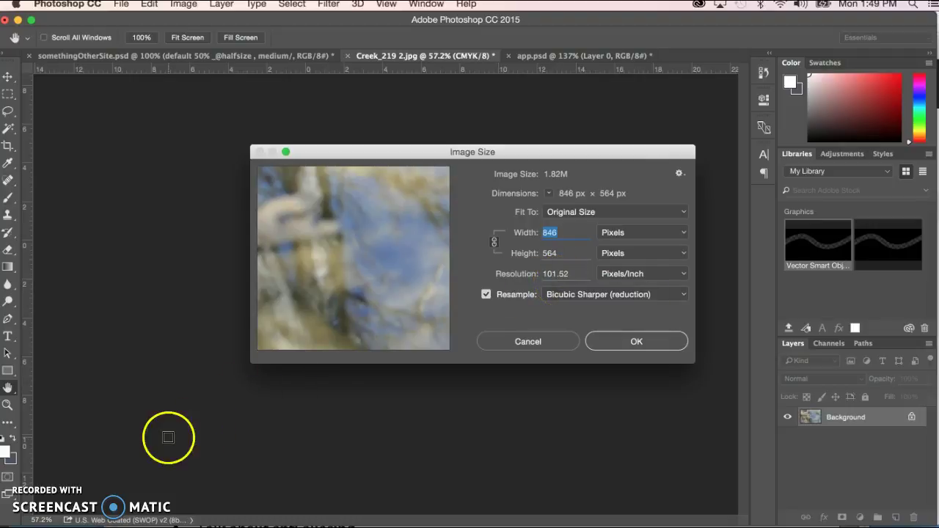
pyautogui.click(529, 341)
pyautogui.press('c')
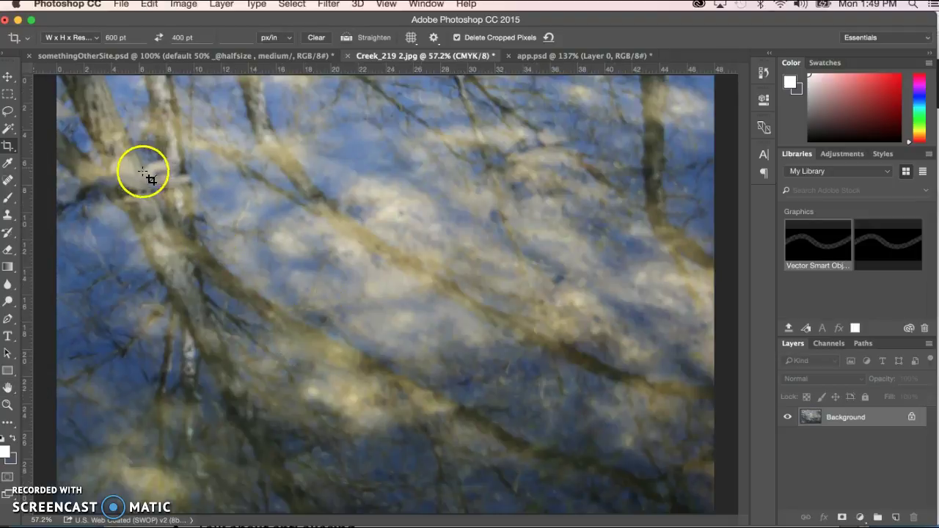
# Crop an area about 16 in wide around the upper-left branch crossing to 600 x 400 pt and check the resulting pixel dimensions and resolution.
pyautogui.moveTo(157, 211); pyautogui.dragTo(359, 272)
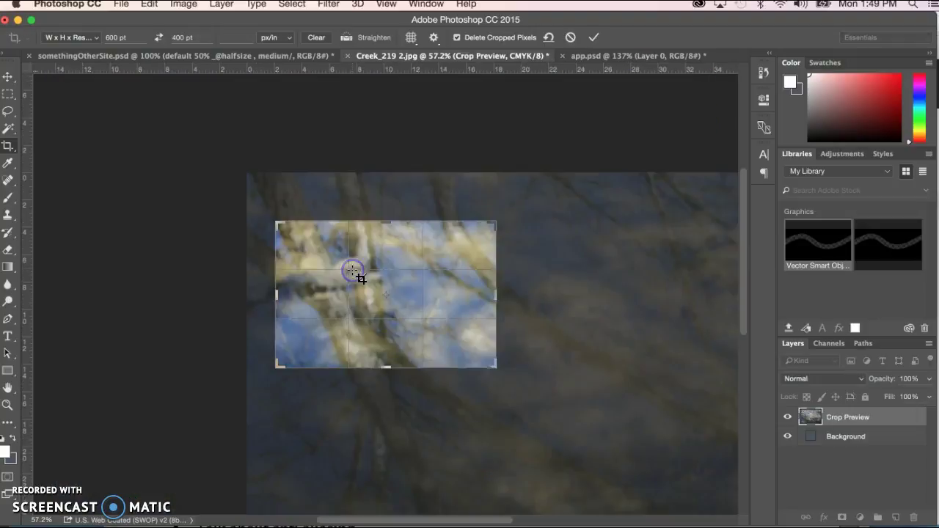
pyautogui.press('Return')
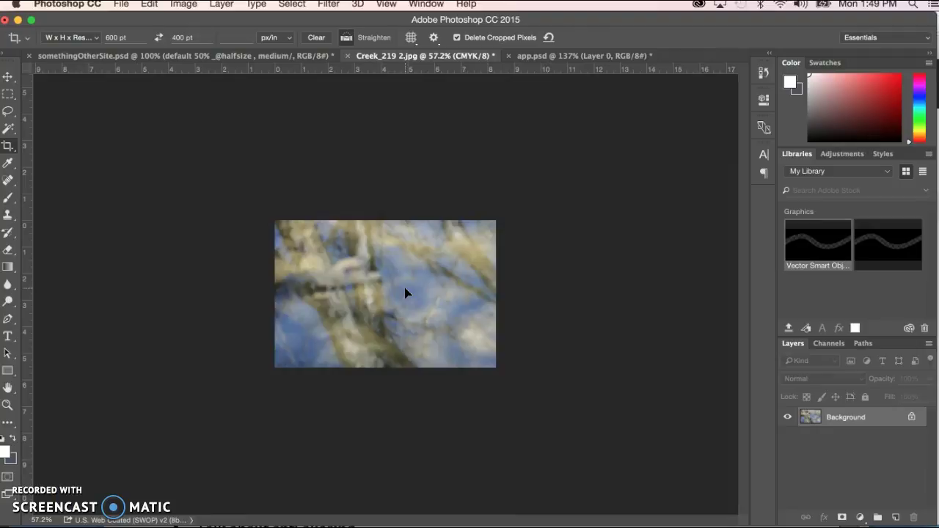
pyautogui.press('super+alt+i')
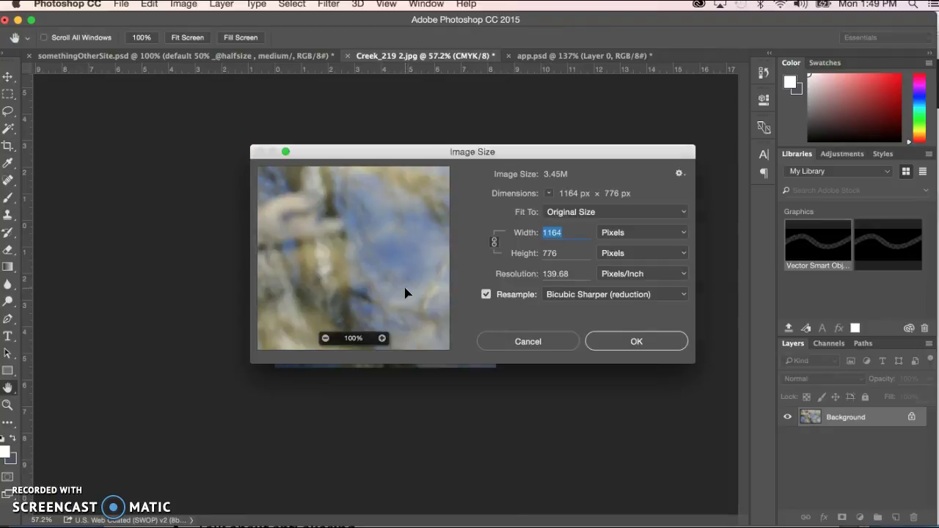
pyautogui.click(554, 349)
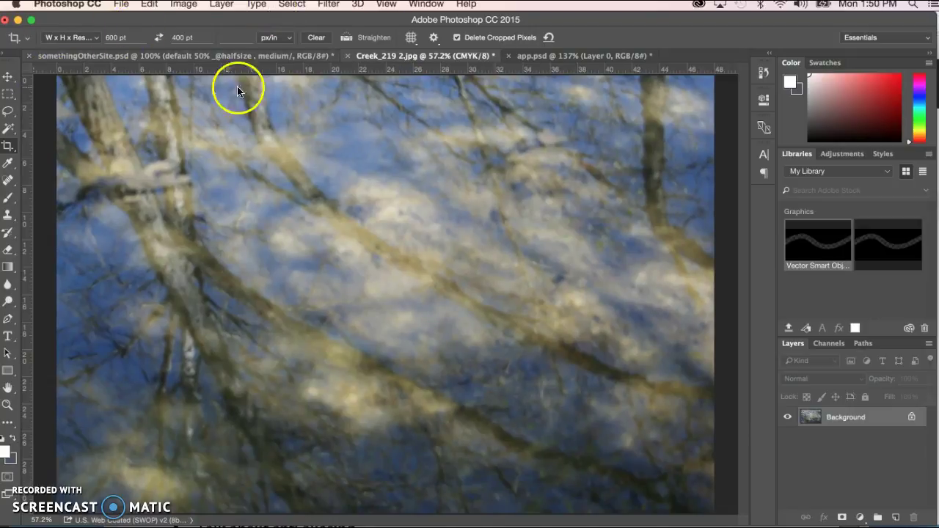
# Add vertical guides at about 1.7 in and 17 in and a horizontal guide at about 1.3 in on the full image.
pyautogui.moveTo(27, 187); pyautogui.dragTo(79, 192)
pyautogui.moveTo(245, 70); pyautogui.dragTo(245, 93)
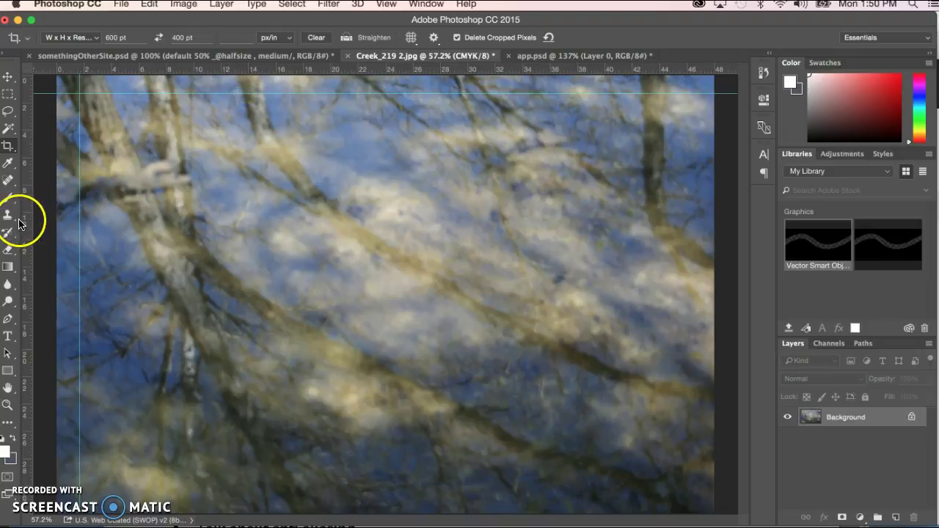
pyautogui.moveTo(69, 220); pyautogui.dragTo(292, 225)
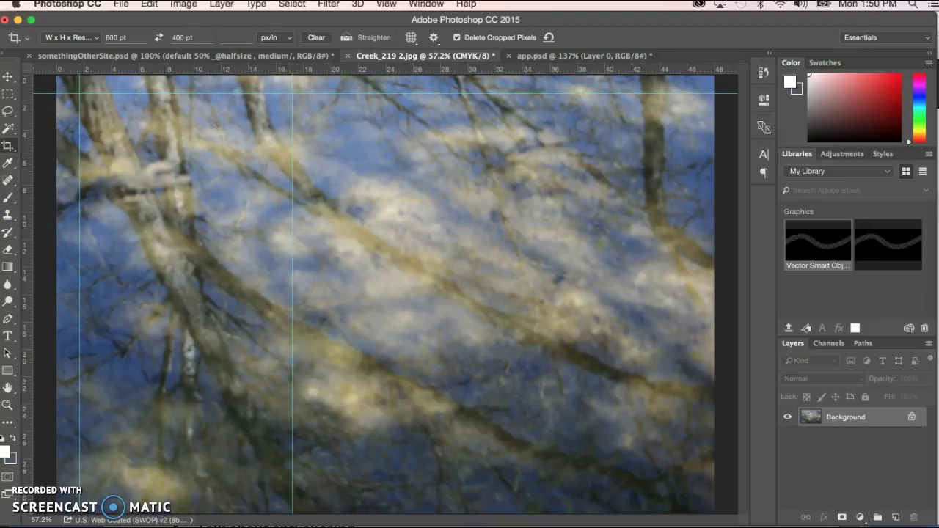
# Crop the area between the two vertical guides, starting at the horizontal guide, to 600 x 400 pt and check its pixel dimensions and resolution.
pyautogui.click(8, 145)
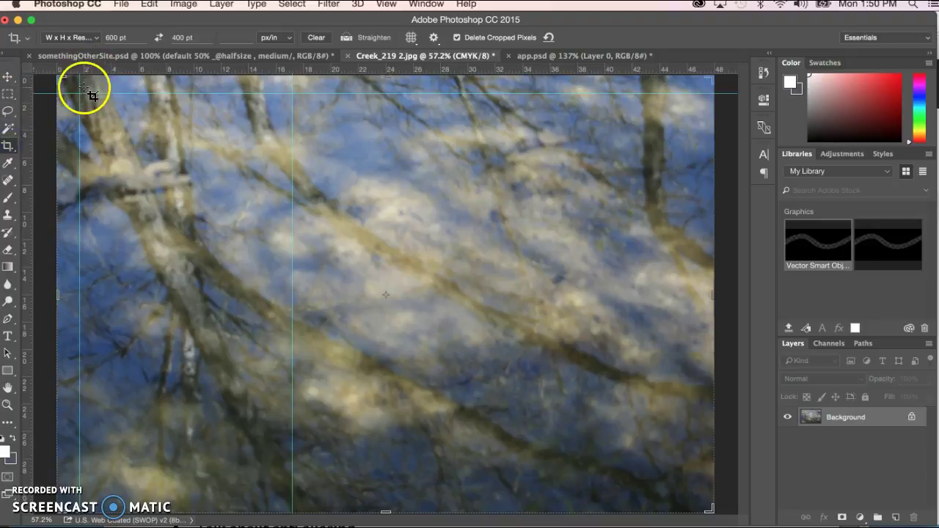
pyautogui.moveTo(89, 94); pyautogui.dragTo(291, 238)
pyautogui.moveTo(379, 298); pyautogui.dragTo(452, 319)
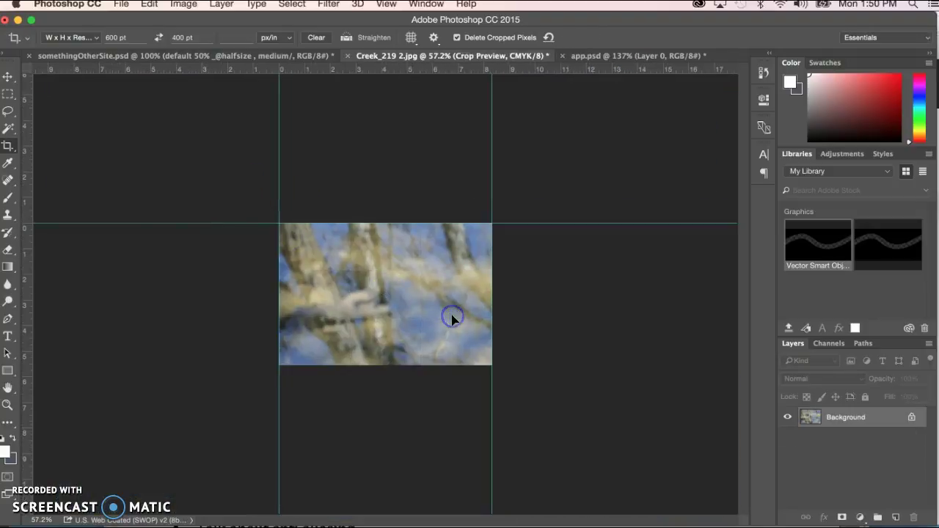
pyautogui.press('Return')
pyautogui.press('super+alt+i')
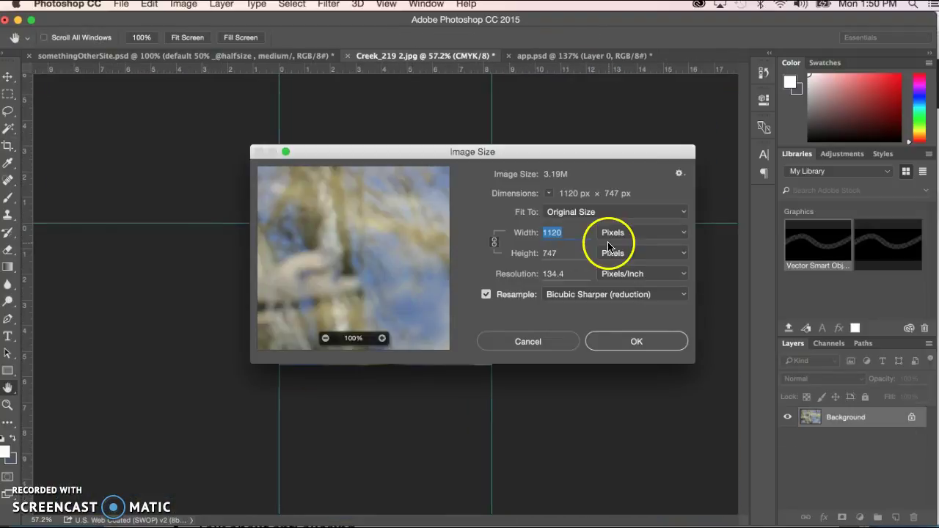
pyautogui.click(636, 341)
pyautogui.press('c')
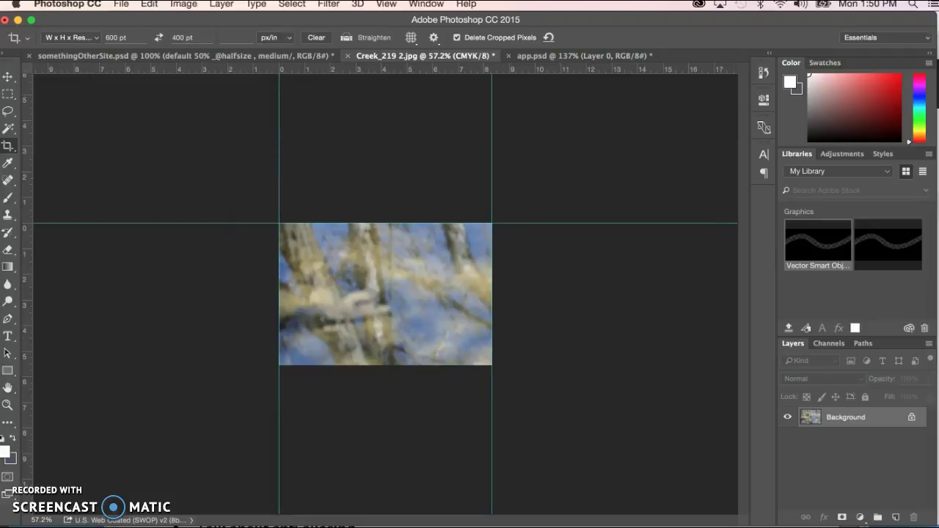
# Undo the crop and move the second vertical guide outward to about 19 in.
pyautogui.click(183, 5)
pyautogui.press('Left')
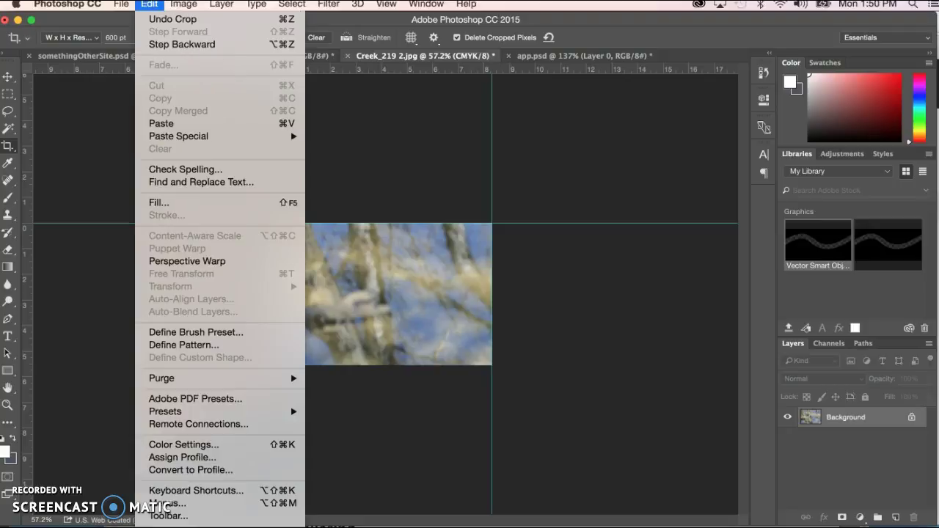
pyautogui.press('Down')
pyautogui.press('Return')
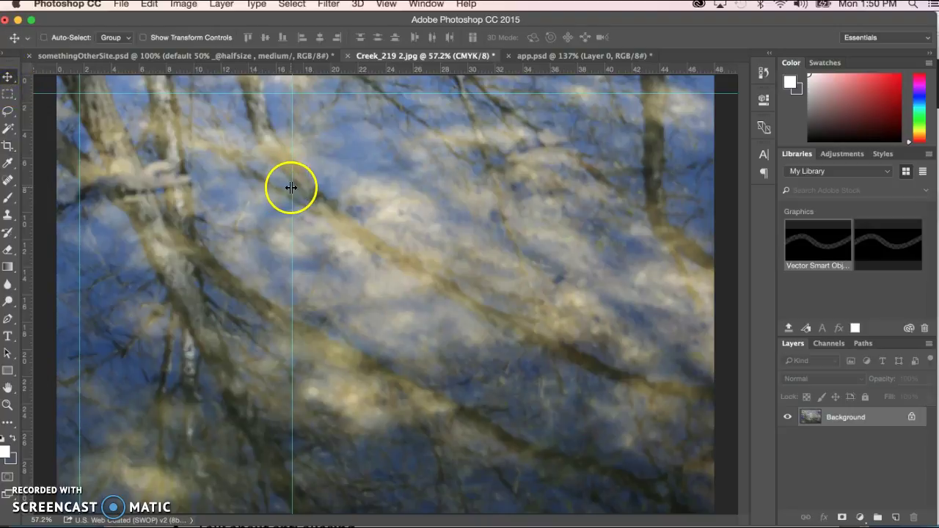
pyautogui.moveTo(292, 188); pyautogui.dragTo(320, 191)
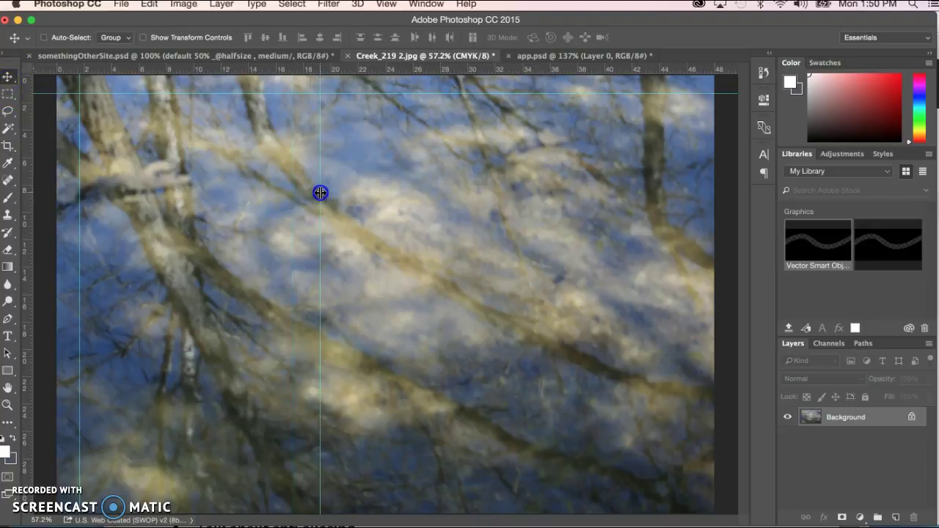
# Crop the widened area between the guides to 600 x 400 pt and check the image's pixel dimensions and resolution.
pyautogui.click(8, 145)
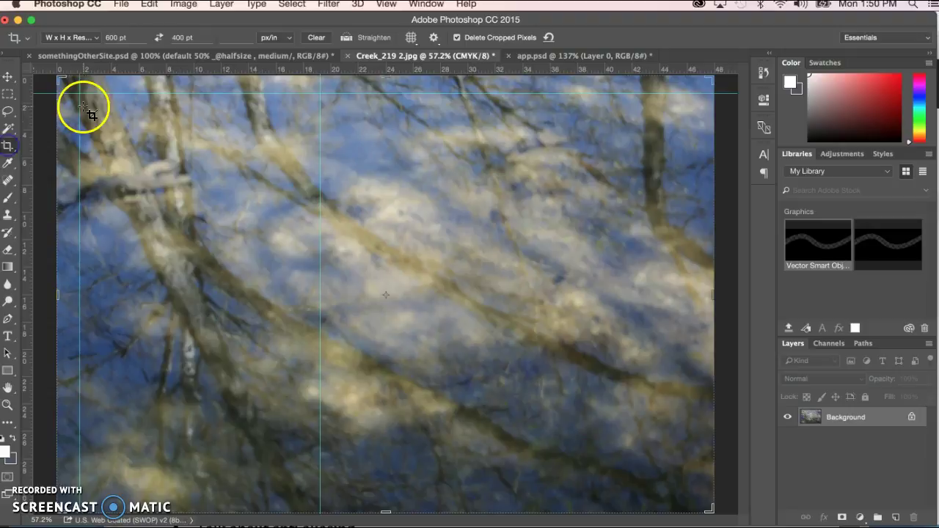
pyautogui.moveTo(81, 94); pyautogui.dragTo(319, 254)
pyautogui.press('Return')
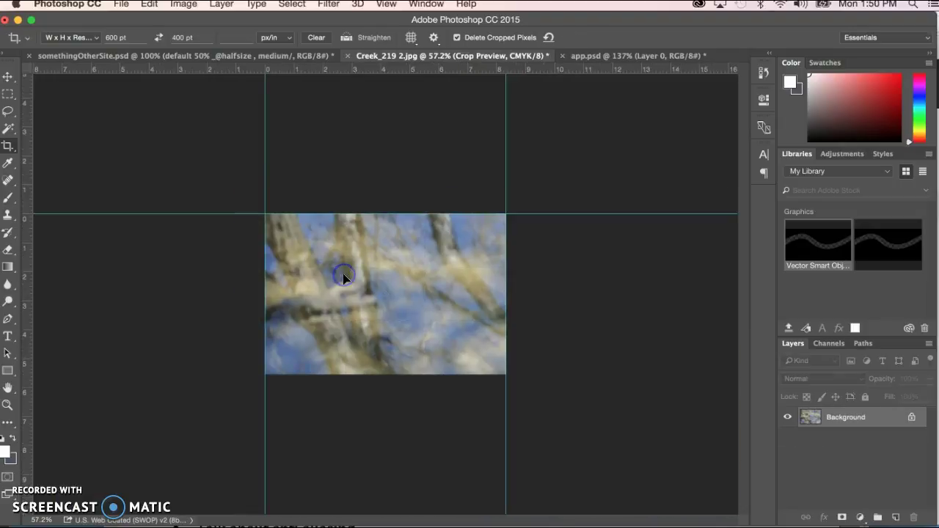
pyautogui.press('super+alt+i')
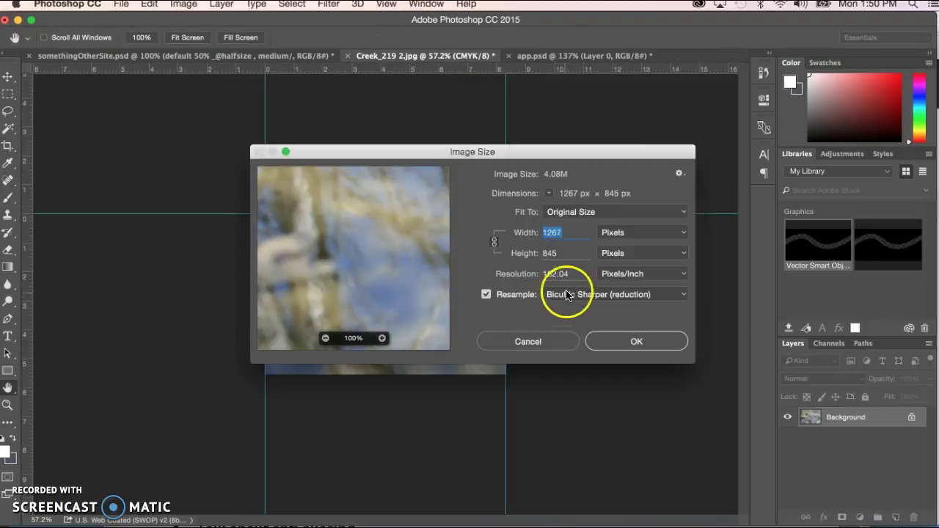
pyautogui.click(659, 346)
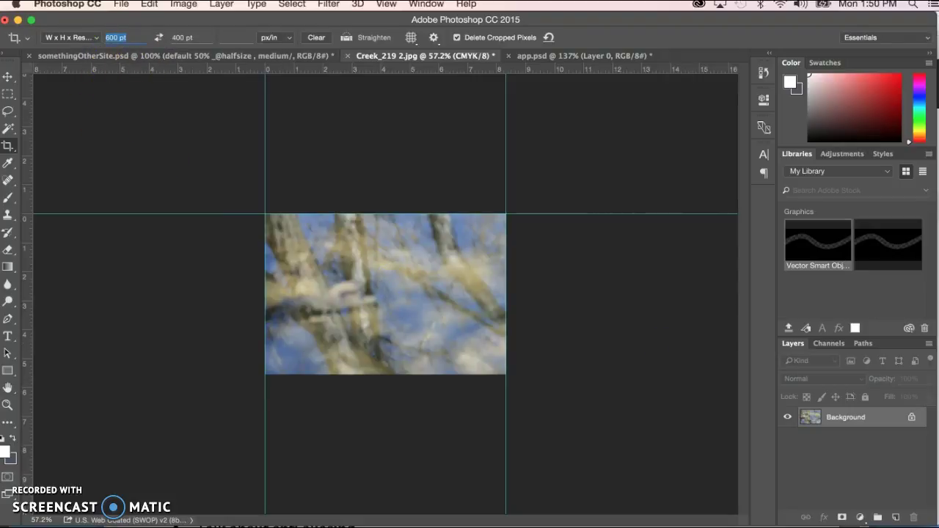
# Set the crop size to 600 px wide by 400 px high.
pyautogui.click(110, 38)
pyautogui.write('60')
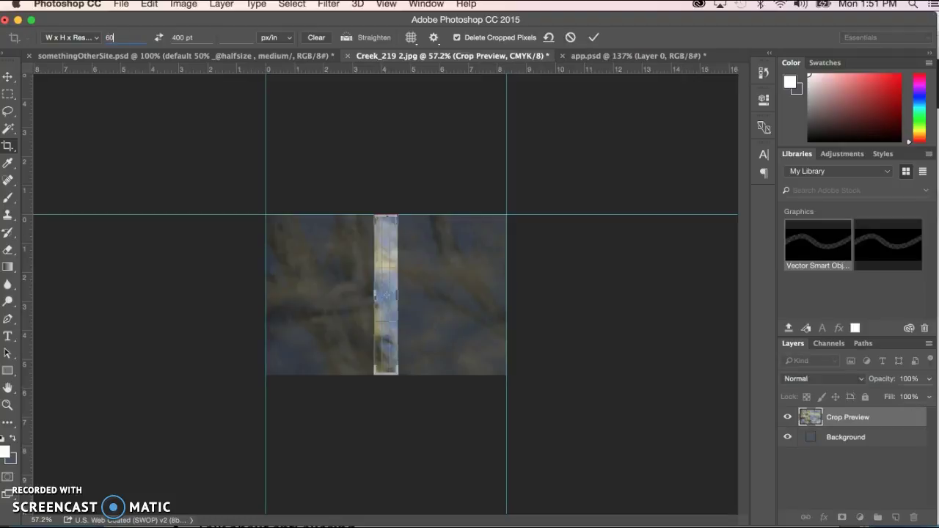
pyautogui.write('0px')
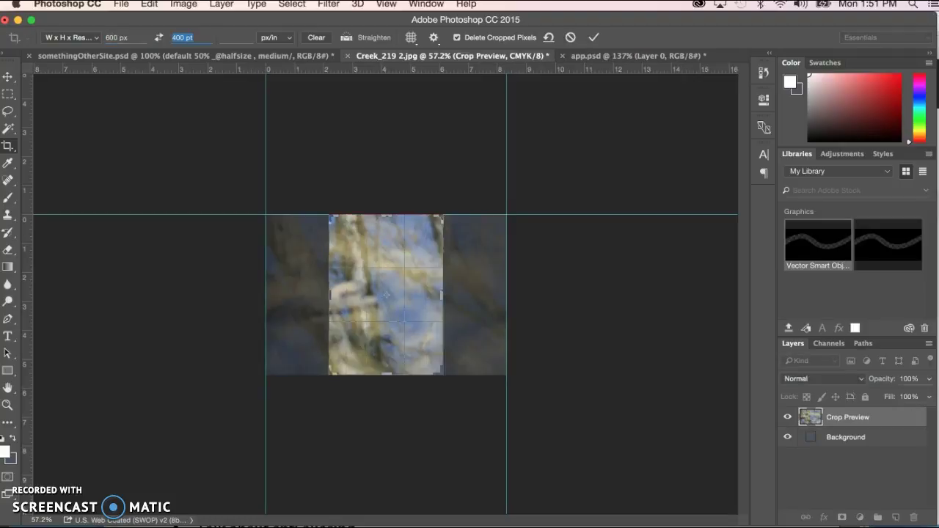
pyautogui.write('400px')
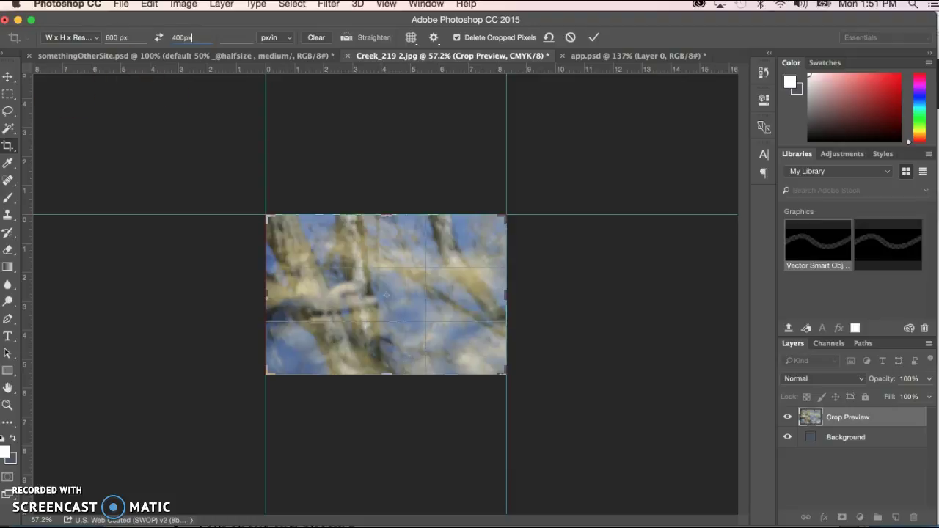
# Set the crop size to 1200 px wide by 800 px high.
pyautogui.click(119, 37)
pyautogui.write('1200')
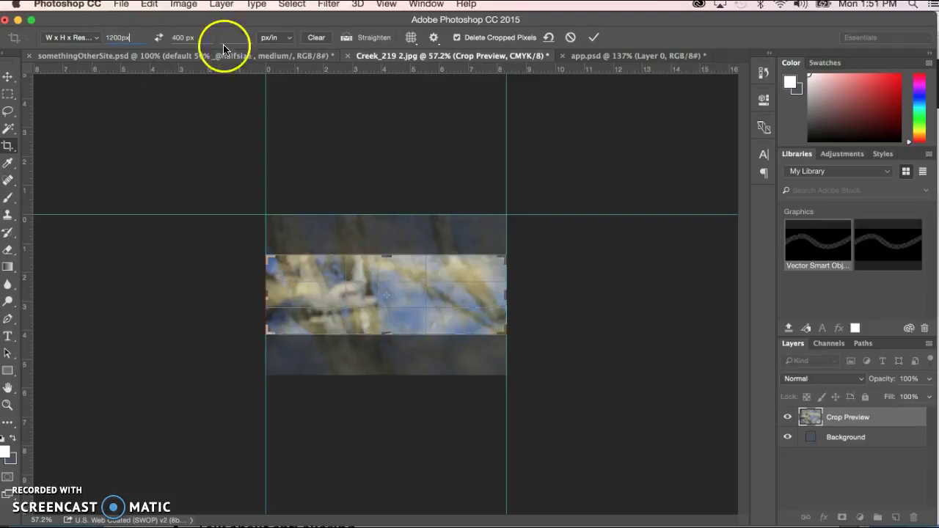
pyautogui.click(190, 37)
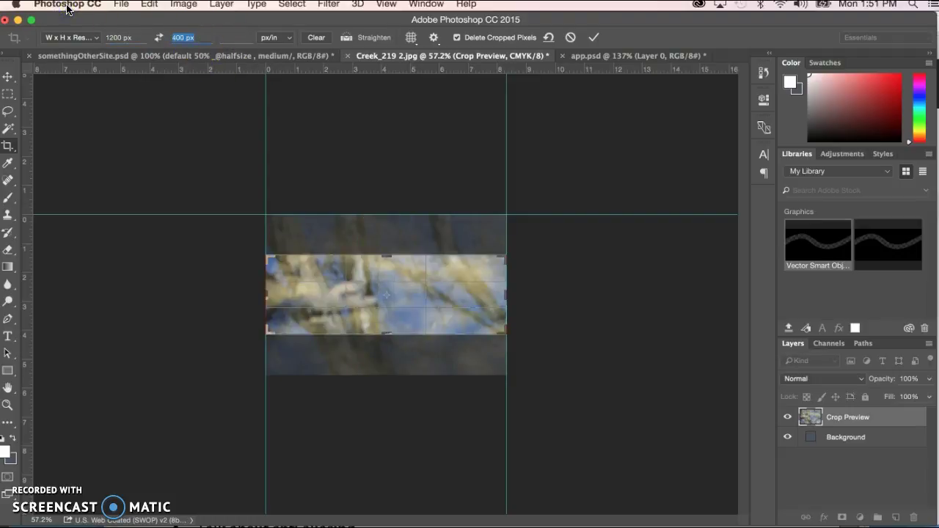
pyautogui.write('800')
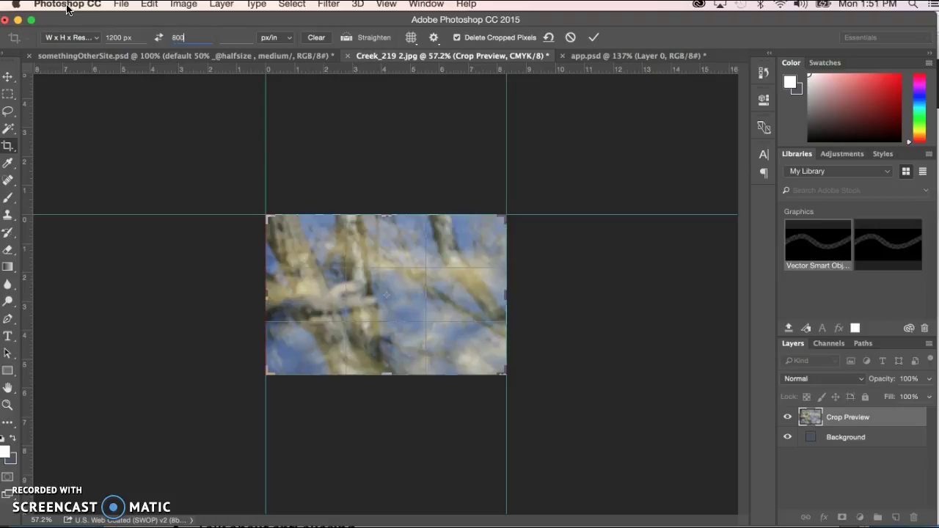
# Apply the 1200 x 800 px crop and check the image's dimensions and resolution, leaving the size as it is.
pyautogui.click(176, 65)
pyautogui.press('alt+super+i')
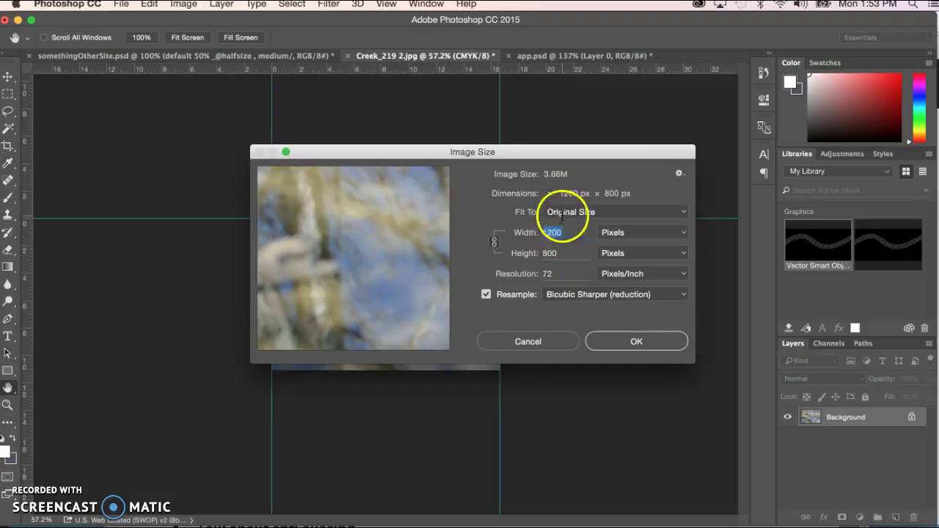
pyautogui.click(637, 344)
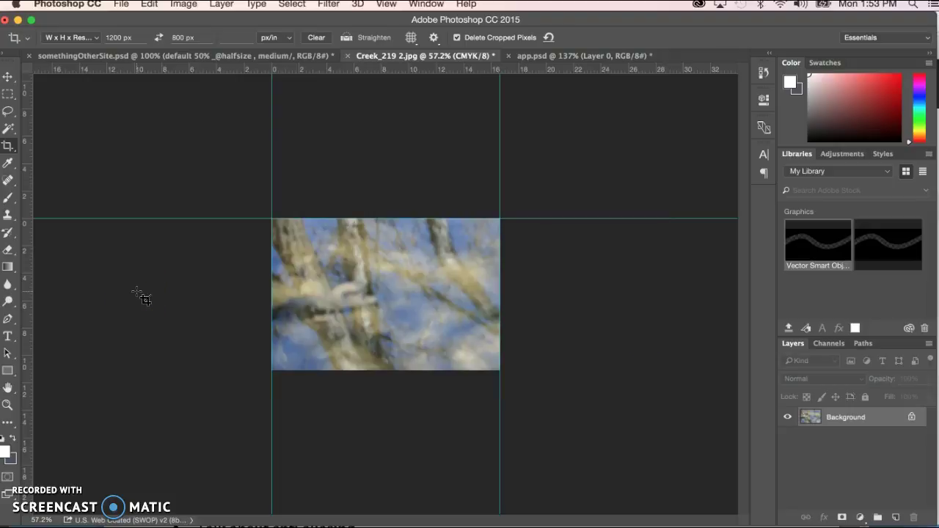